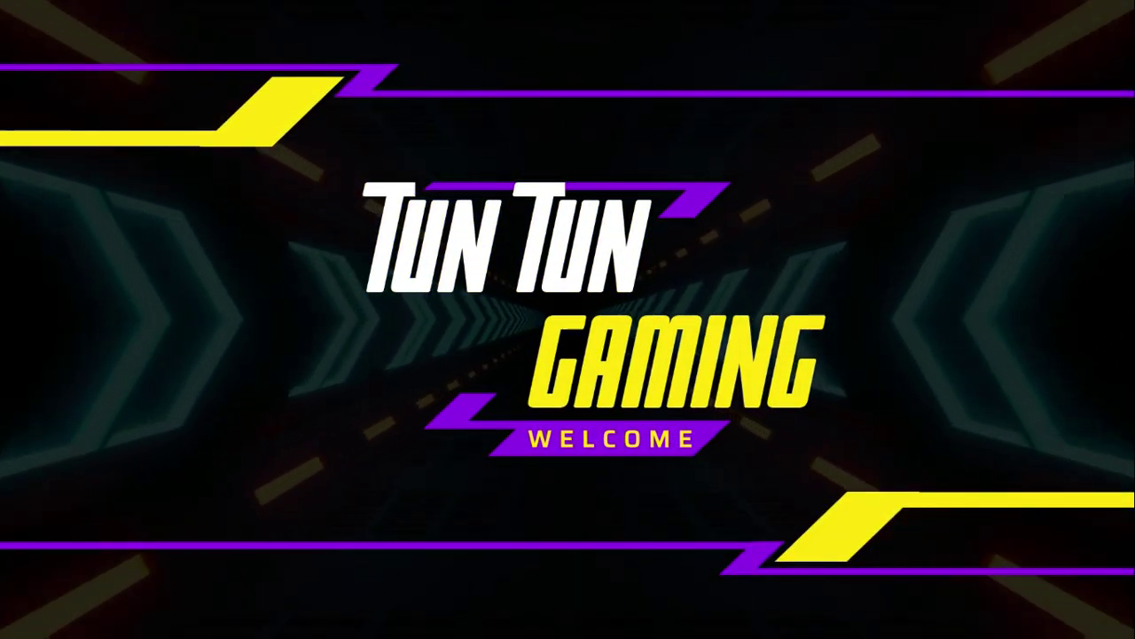
# Step: Add a Single Vert mesh object to the scene
pyautogui.hotkey('shift', 'a')
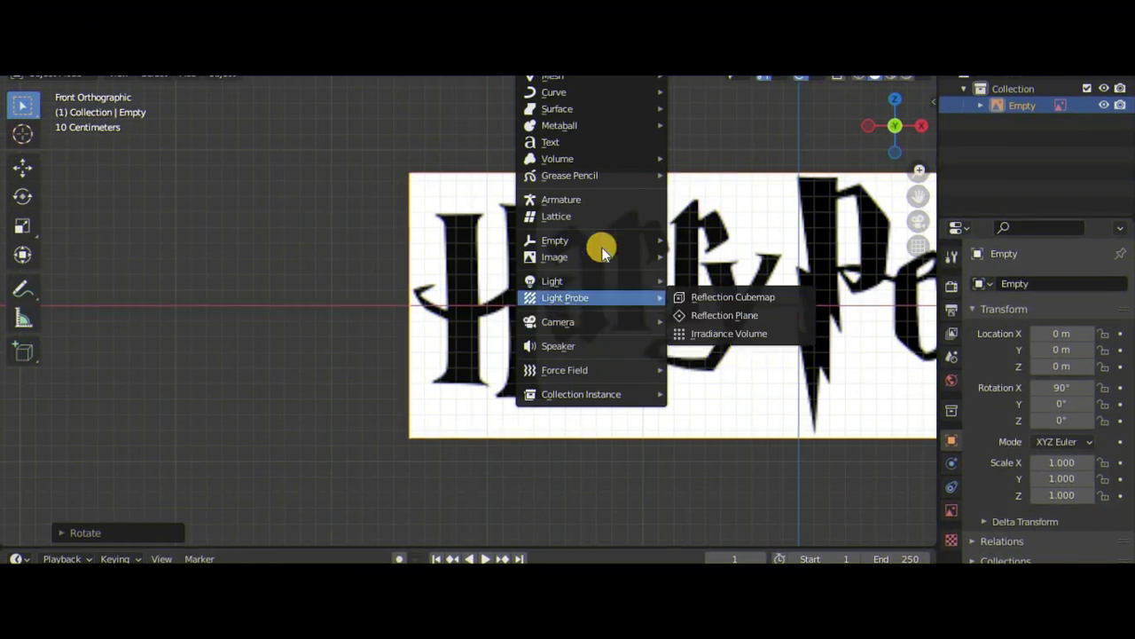
pyautogui.click(857, 284)
pyautogui.scroll(5, 503, 293)
pyautogui.scroll(-3, 503, 292)
# Step: Extrude vertices from the single vertex to trace the outline of the H
pyautogui.press('e')
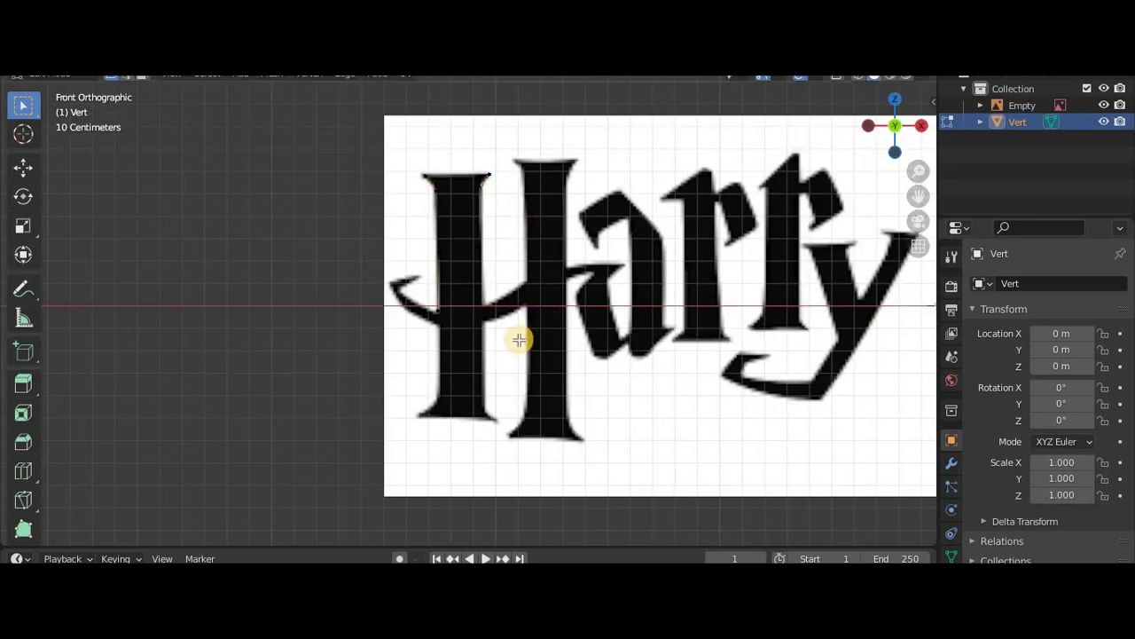
pyautogui.scroll(3, 519, 338)
pyautogui.click(557, 505)
pyautogui.press('e')
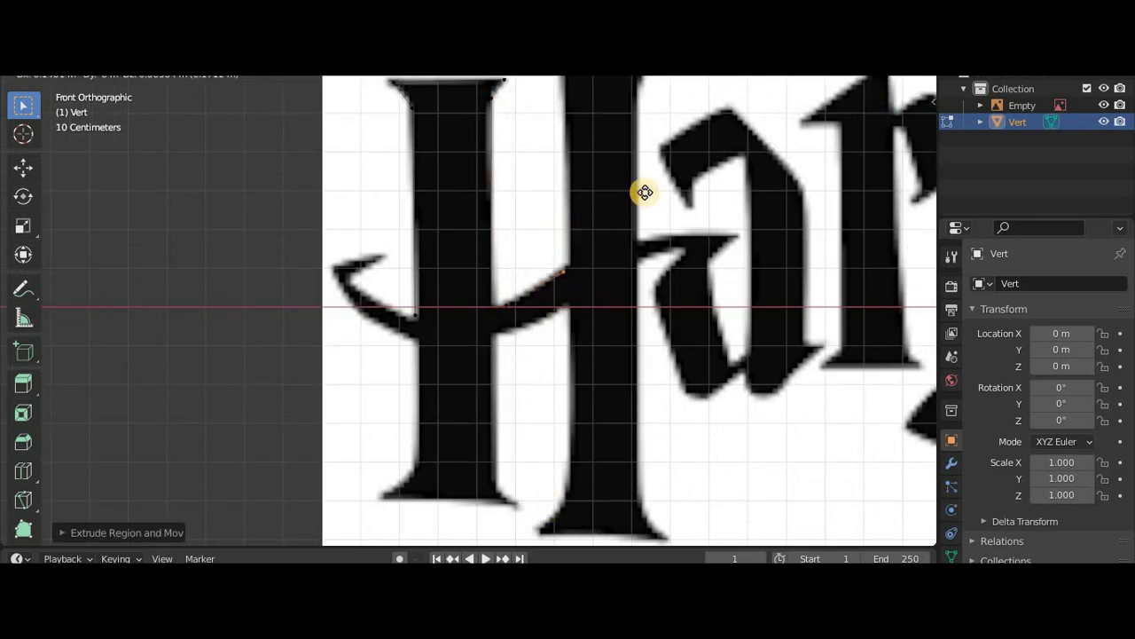
pyautogui.scroll(-4, 648, 188)
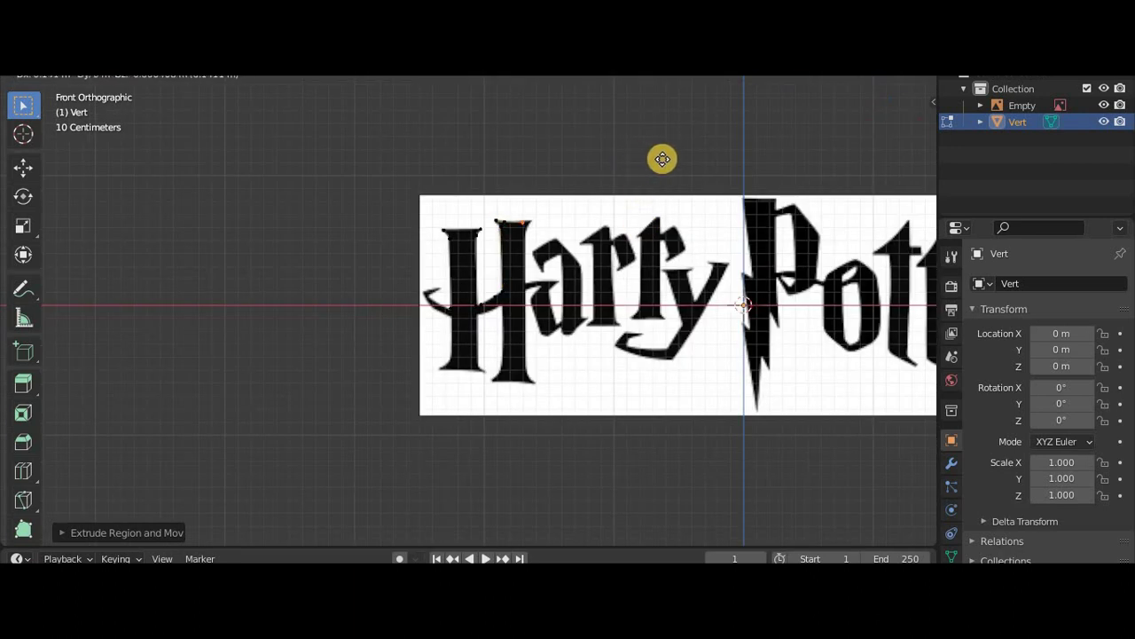
pyautogui.scroll(3, 663, 158)
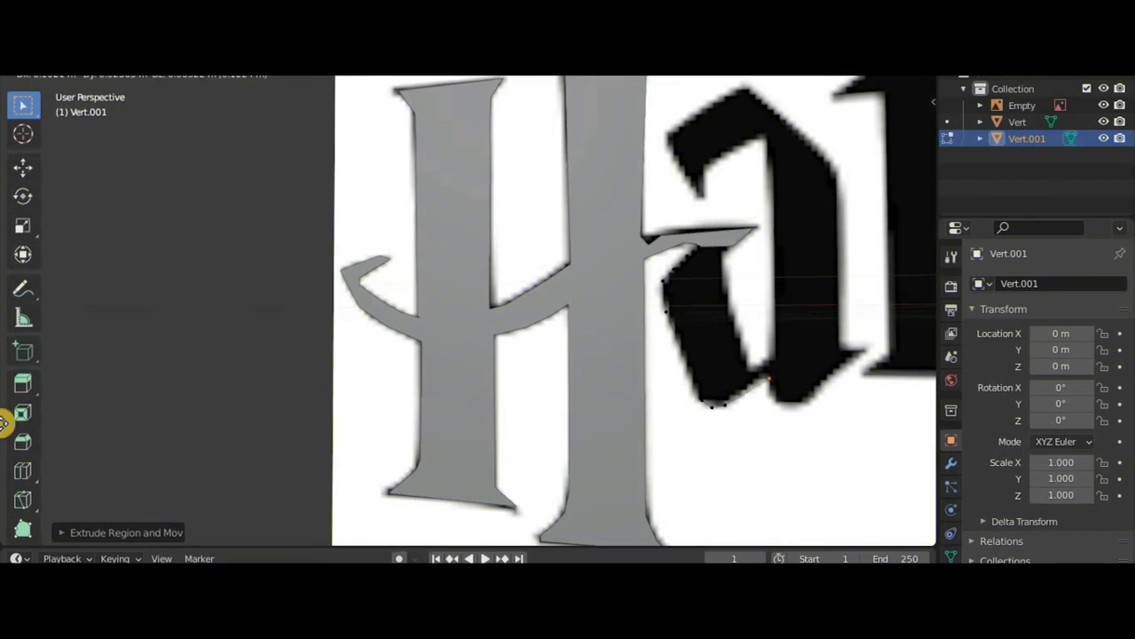
# Step: Extrude the remaining vertices around the a, fill it with a face, and exit Edit Mode
pyautogui.click(19, 450)
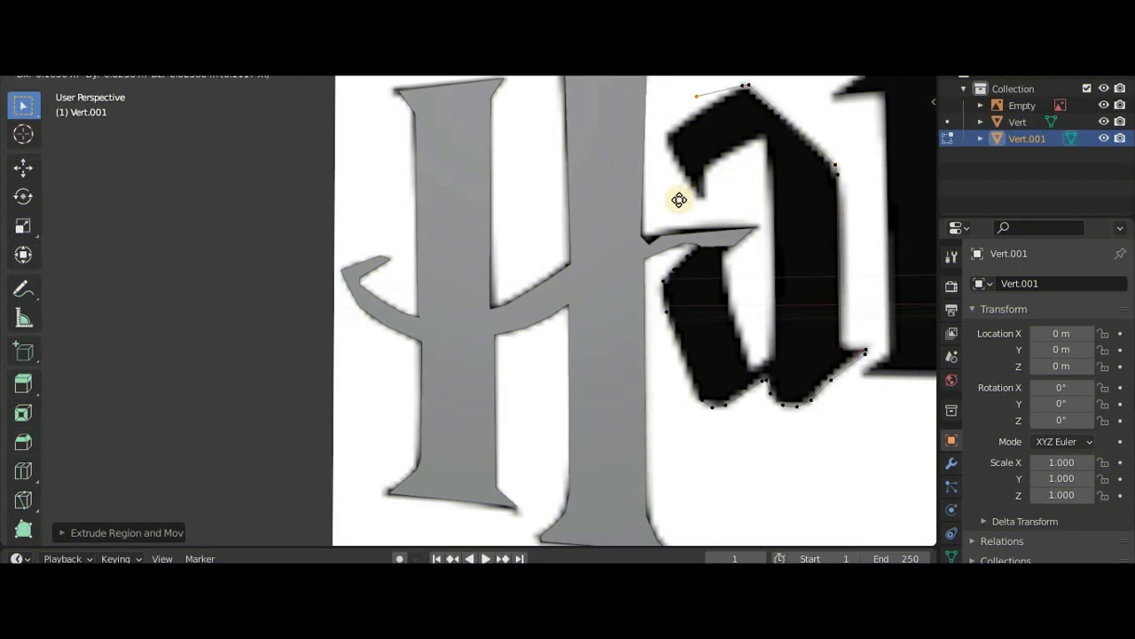
pyautogui.press('e')
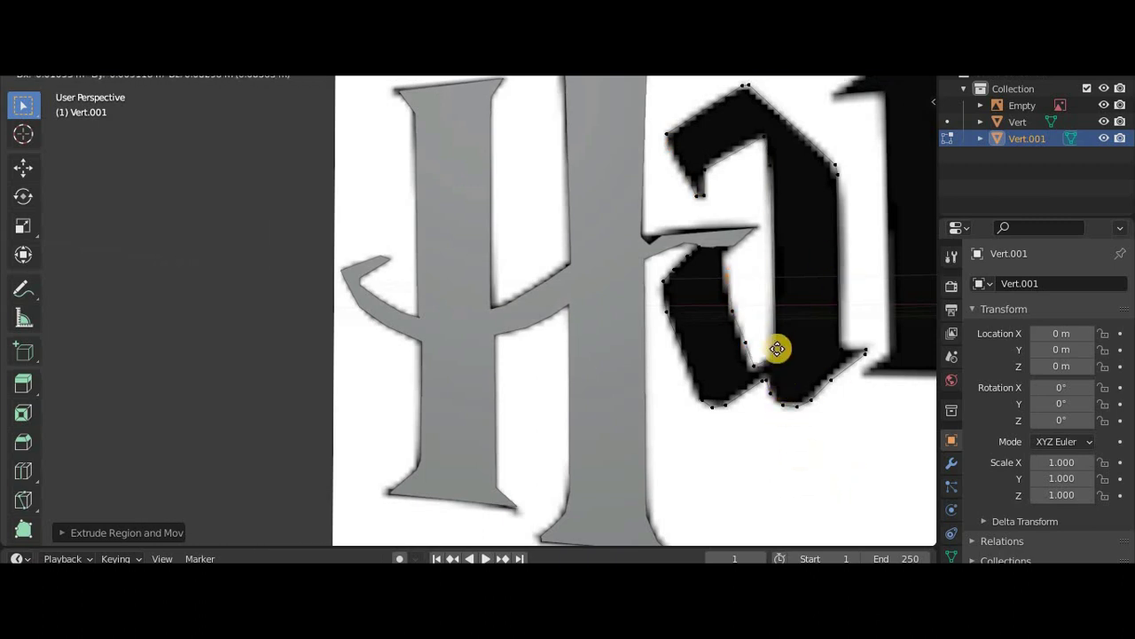
pyautogui.scroll(-5, 730, 322)
pyautogui.press('f')
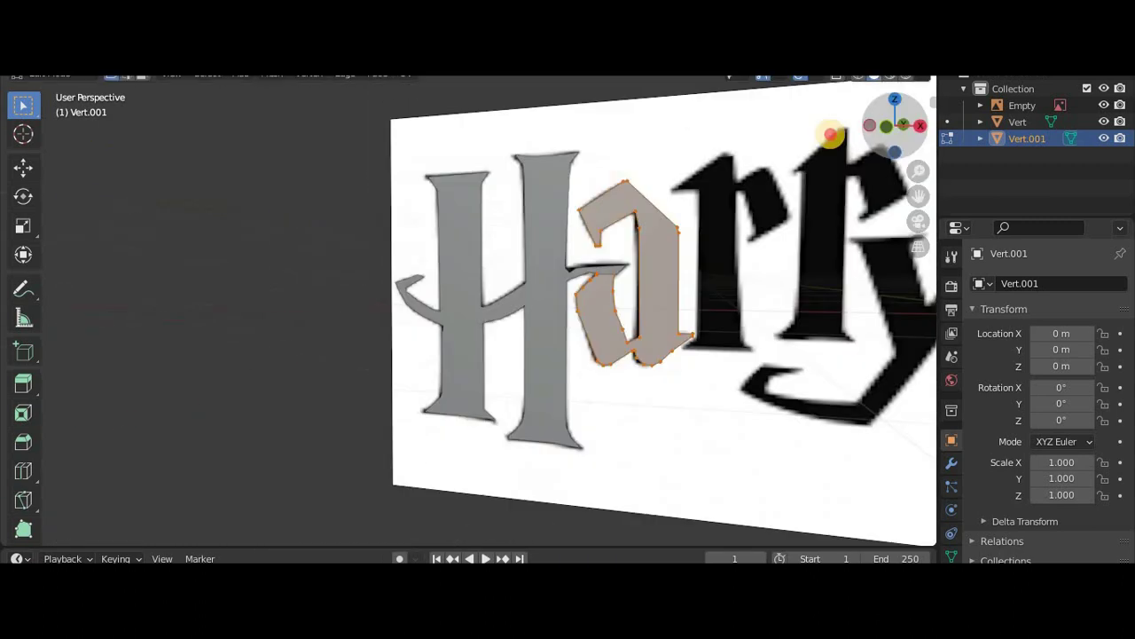
pyautogui.press('KP_1')
pyautogui.scroll(2, 836, 363)
pyautogui.press('Tab')
# Step: Move the r's vertices to fit its stem and arm, then return to front view
pyautogui.scroll(2, 780, 218)
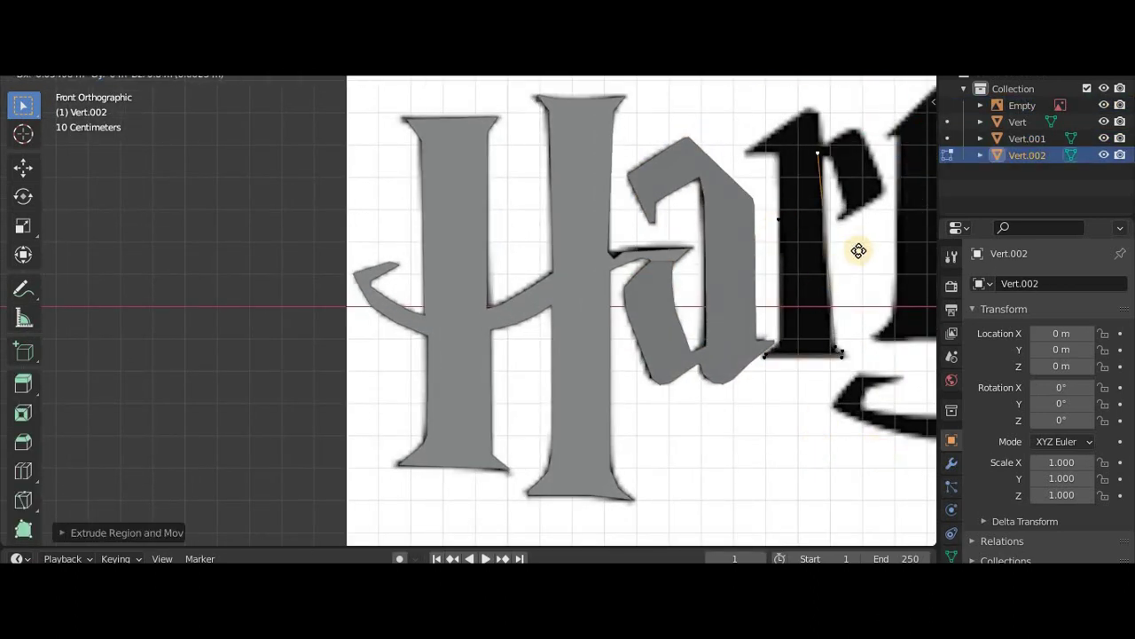
pyautogui.moveTo(854, 351)
pyautogui.mouseDown()
pyautogui.moveTo(830, 165)
pyautogui.moveTo(837, 195)
pyautogui.mouseUp()
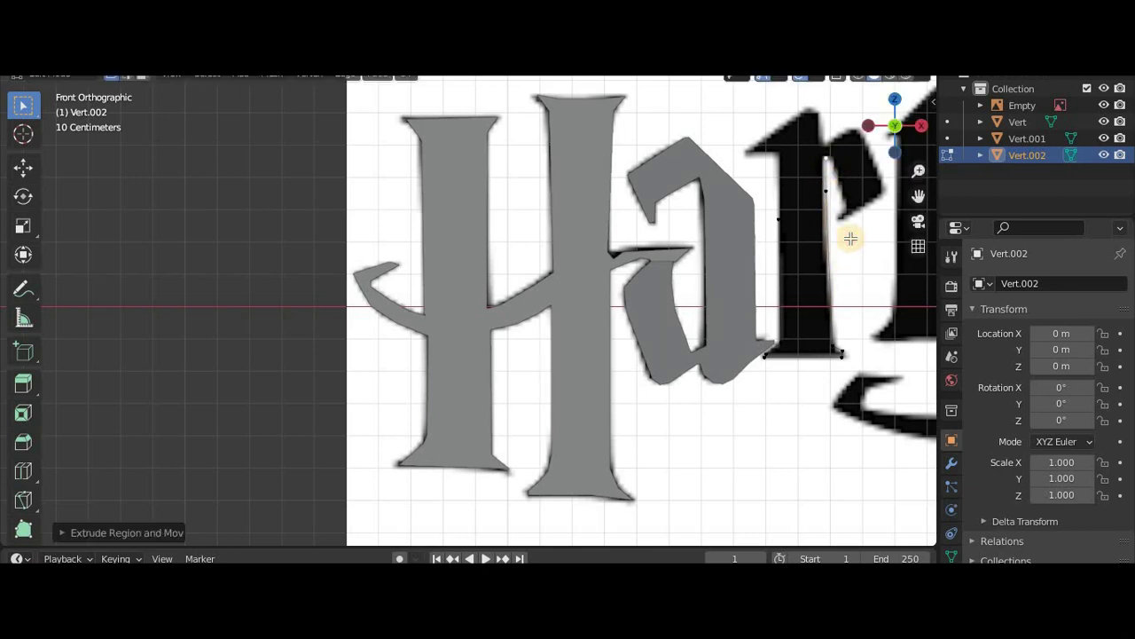
pyautogui.moveTo(850, 238); pyautogui.dragTo(9, 321)
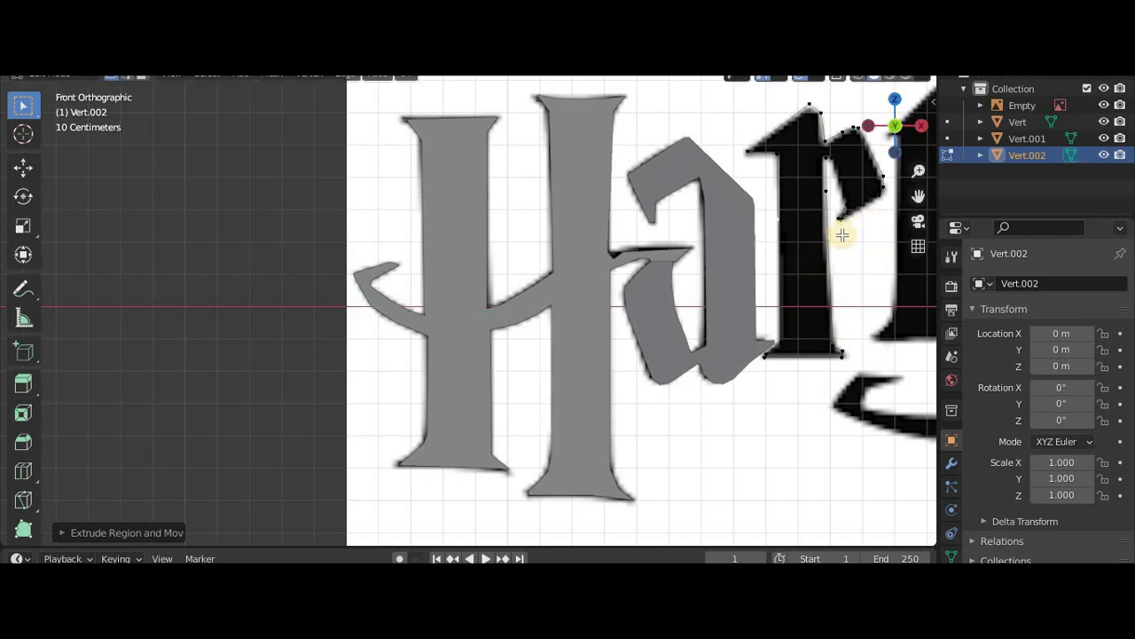
pyautogui.moveTo(842, 235); pyautogui.dragTo(852, 330)
pyautogui.click(869, 304)
pyautogui.scroll(-2, 786, 215)
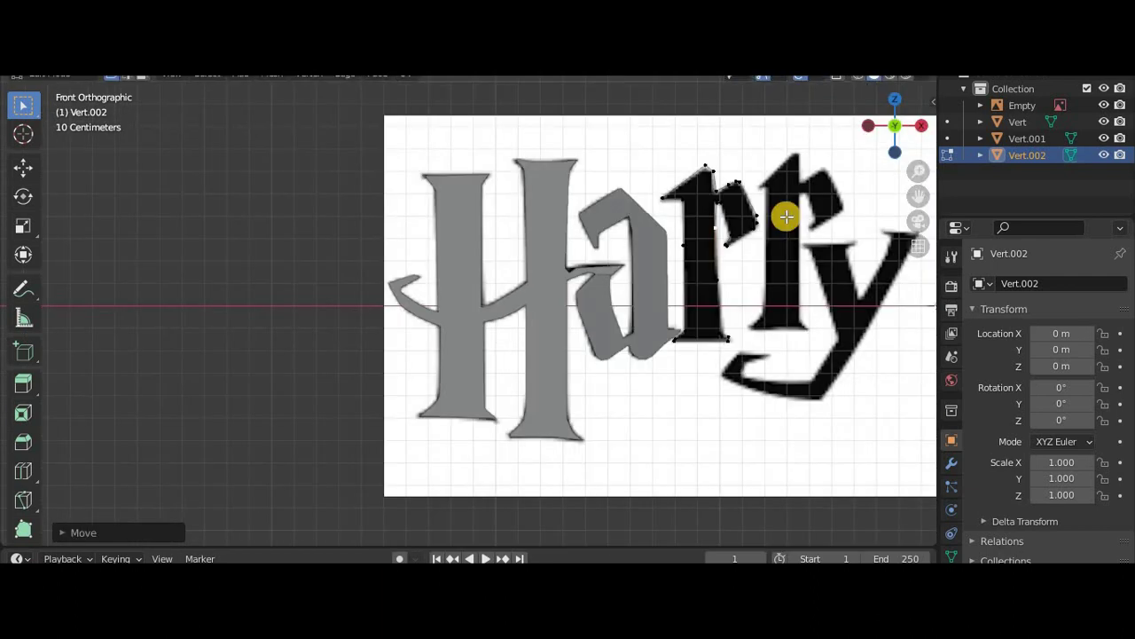
pyautogui.scroll(2, 786, 215)
pyautogui.moveTo(918, 157); pyautogui.dragTo(802, 244)
pyautogui.press('KP_1')
# Step: Duplicate the r, slide the copy along X onto the second r, and separate it by selection
pyautogui.hotkey('shift', 'd')
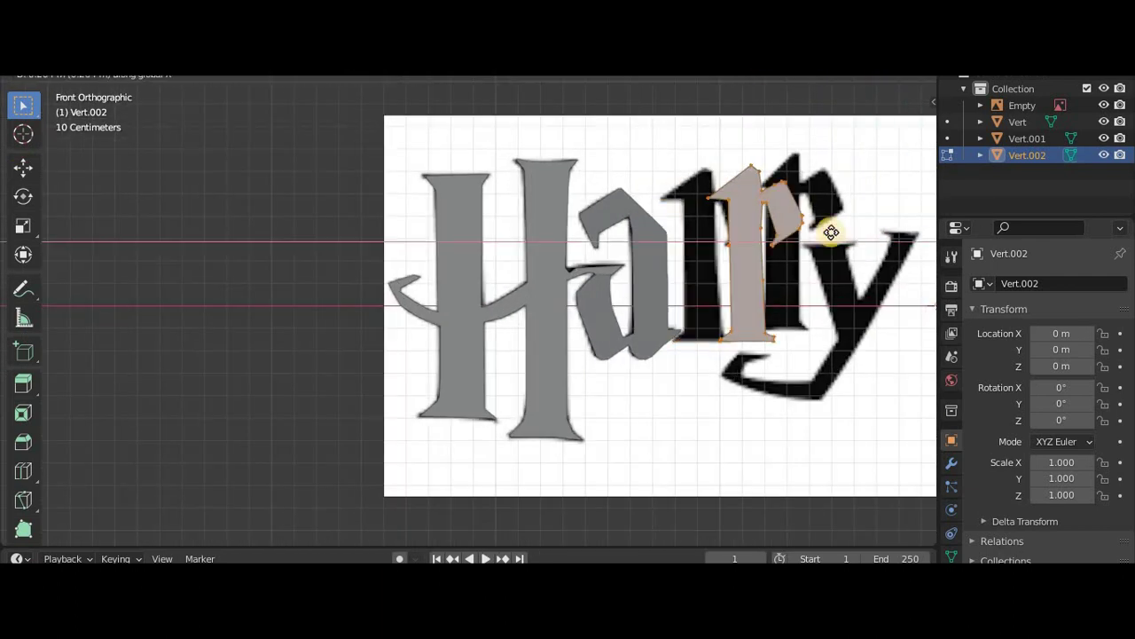
pyautogui.click(856, 232)
pyautogui.press('g')
pyautogui.press('x')
pyautogui.click(835, 246)
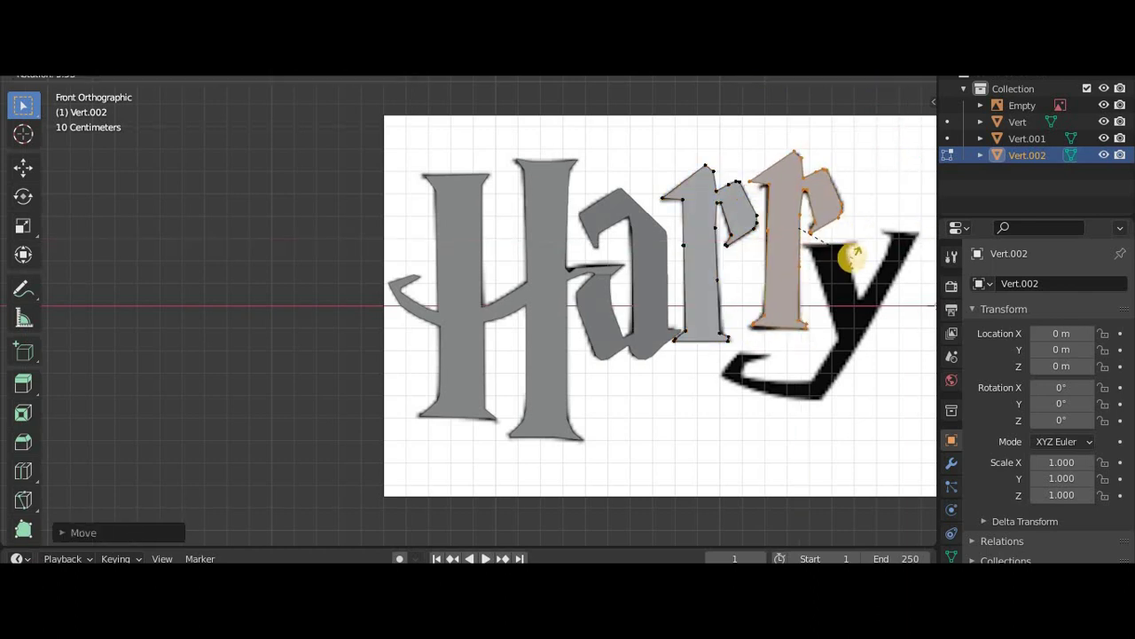
pyautogui.rightClick(853, 255)
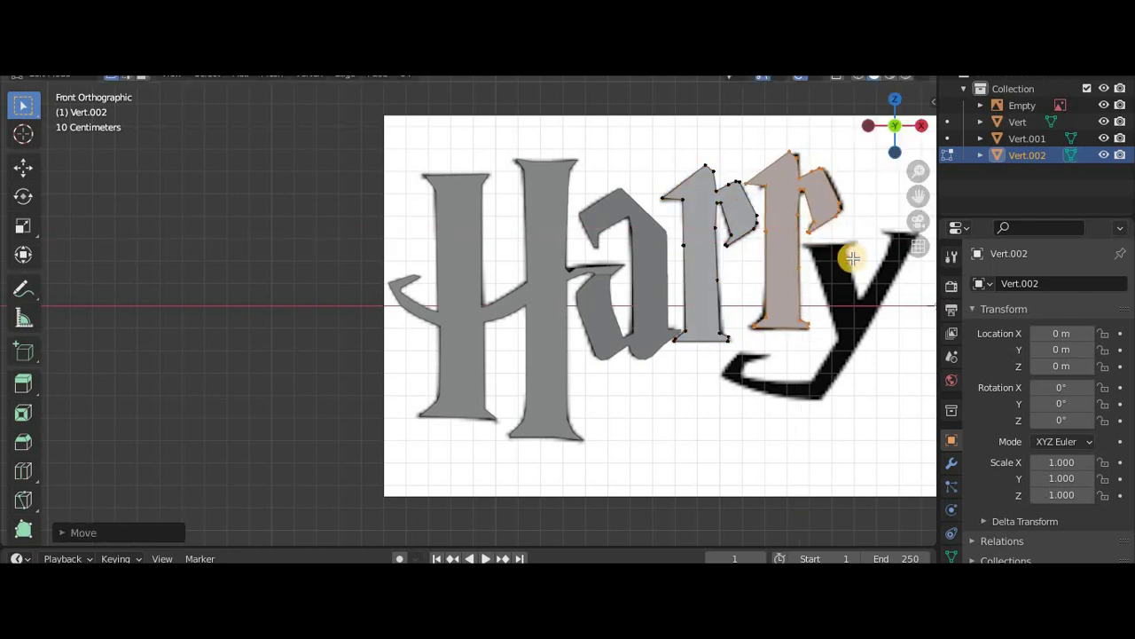
pyautogui.rightClick(853, 317)
pyautogui.press('p')
pyautogui.click(808, 248)
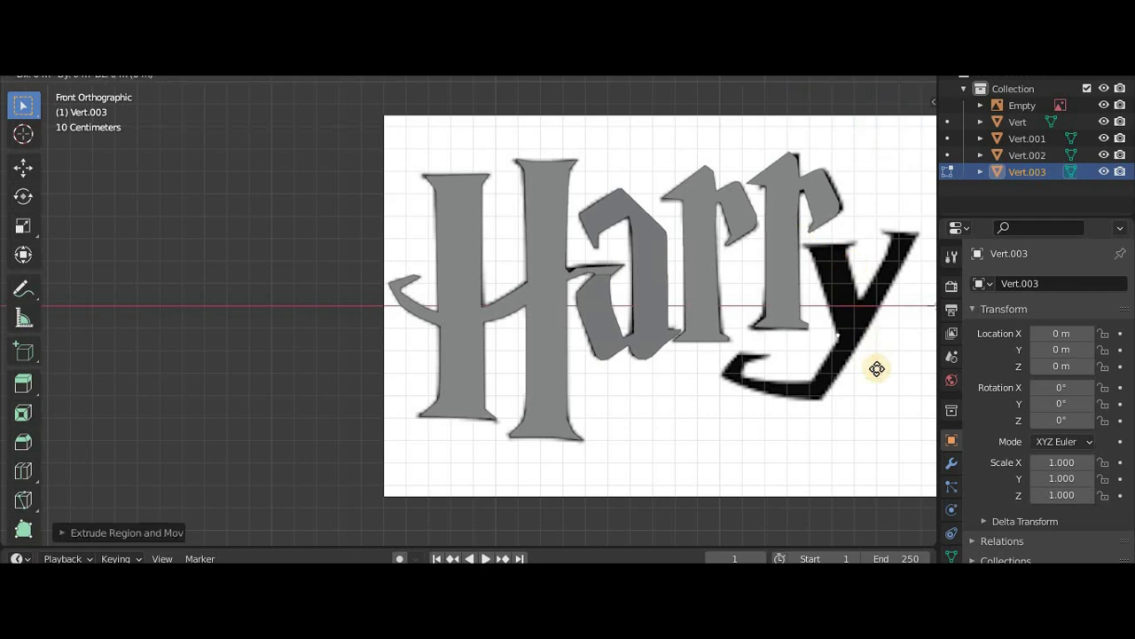
# Step: Extrude vertices around the y's tail, fill the y with a face, and exit Edit Mode
pyautogui.click(791, 409)
pyautogui.scroll(2, 917, 275)
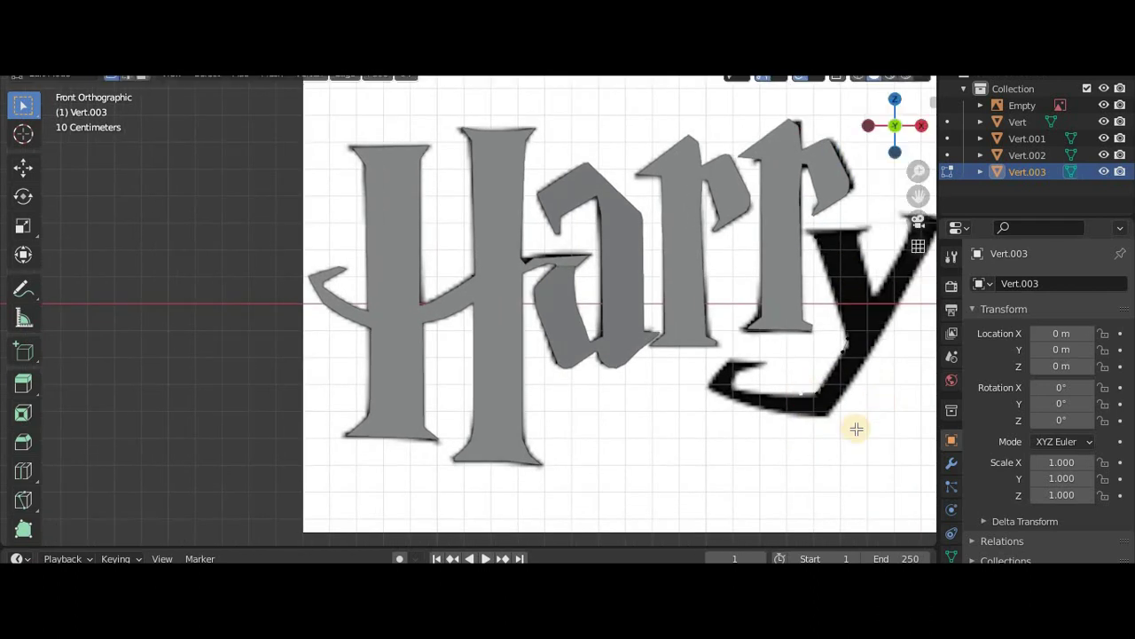
pyautogui.press('e')
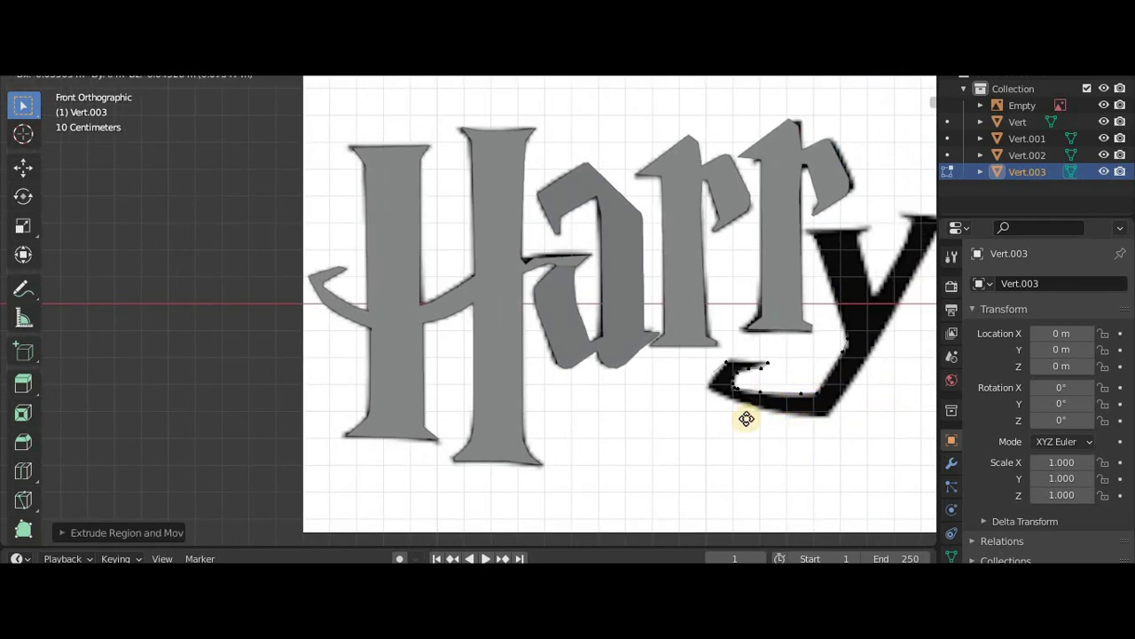
pyautogui.click(840, 455)
pyautogui.scroll(-2, 733, 408)
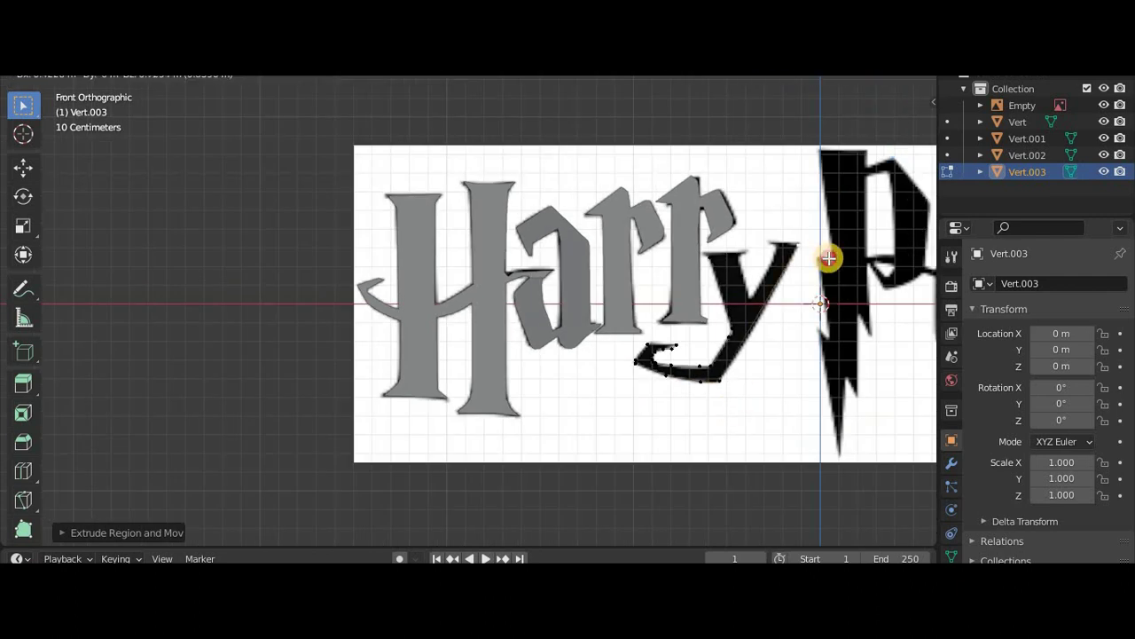
pyautogui.scroll(2, 664, 225)
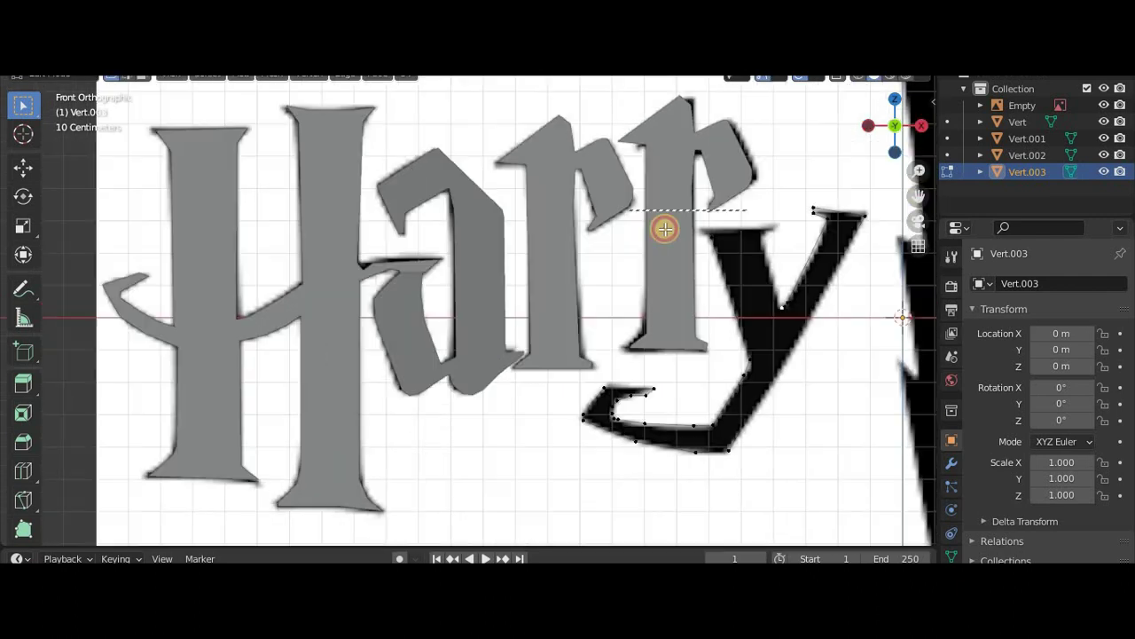
pyautogui.scroll(3, 842, 418)
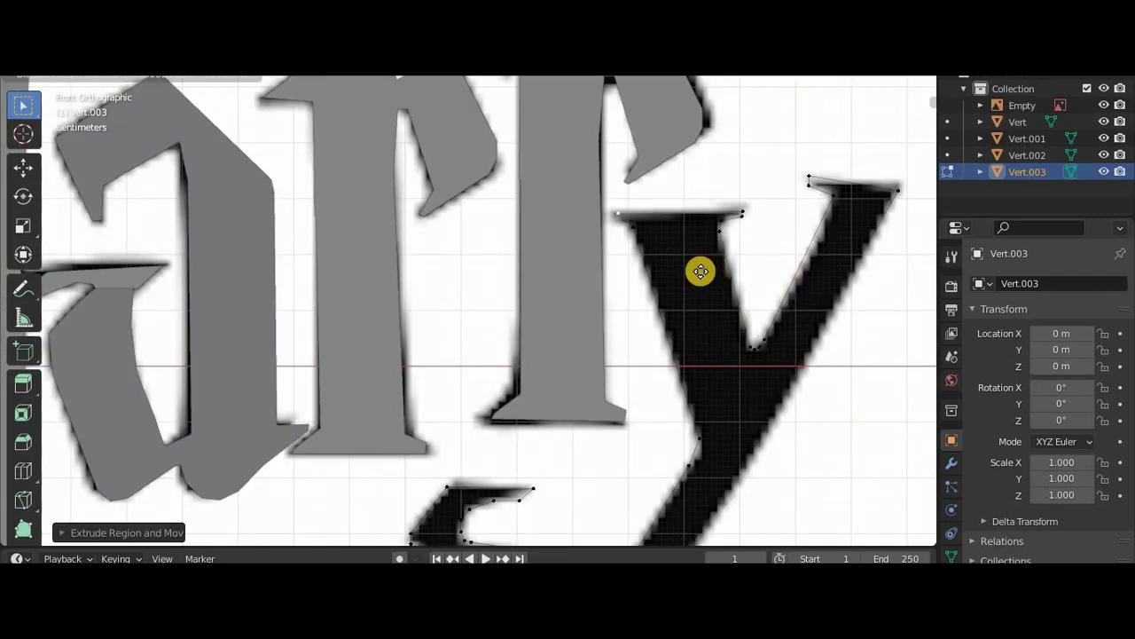
pyautogui.scroll(-5, 701, 271)
pyautogui.press('f')
pyautogui.moveTo(718, 329); pyautogui.dragTo(679, 274, button='middle')
pyautogui.press('KP_1')
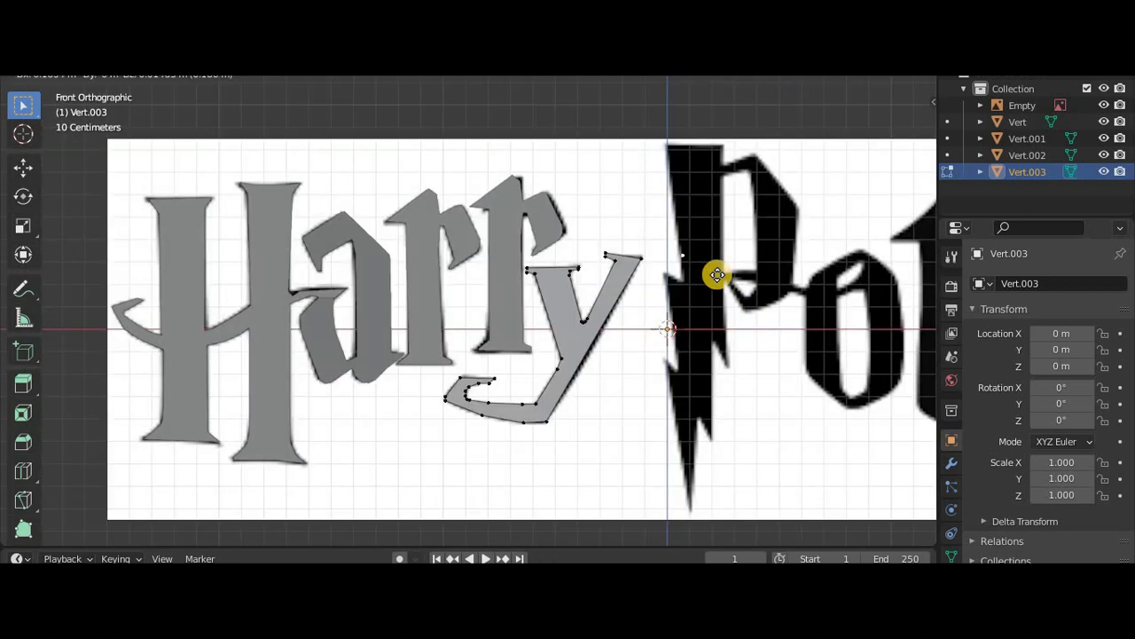
pyautogui.press('Tab')
pyautogui.press('Tab')
pyautogui.press('Tab')
# Step: Start a new vertex object and extrude its outline around the lightning-bolt P
pyautogui.hotkey('shift', 'd')
pyautogui.press('Escape')
pyautogui.scroll(2, 792, 363)
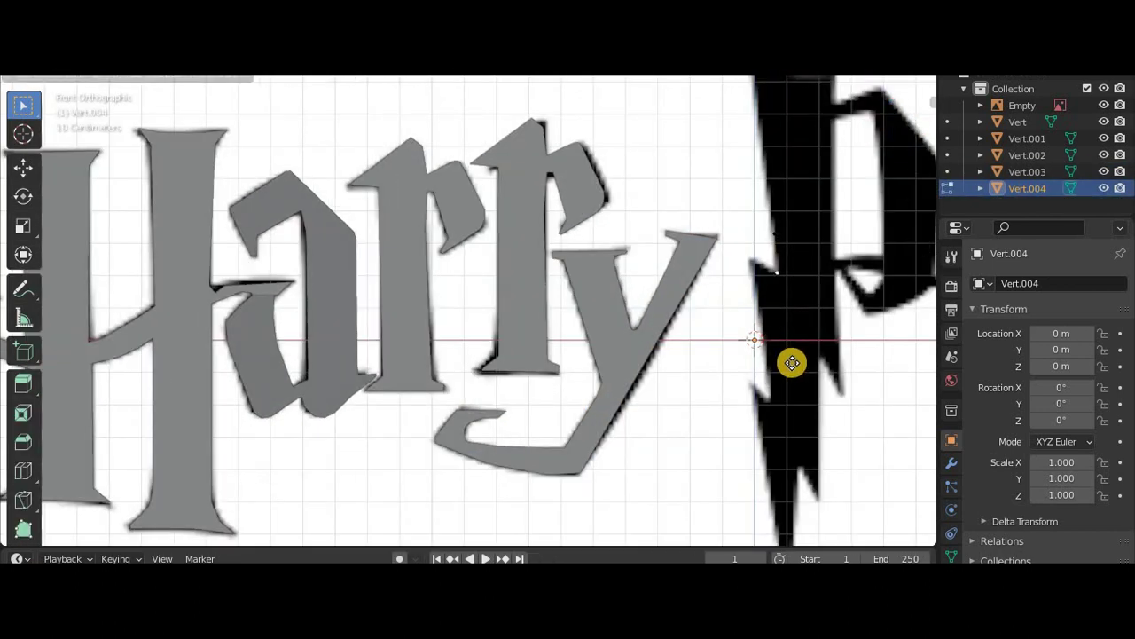
pyautogui.scroll(-2, 776, 486)
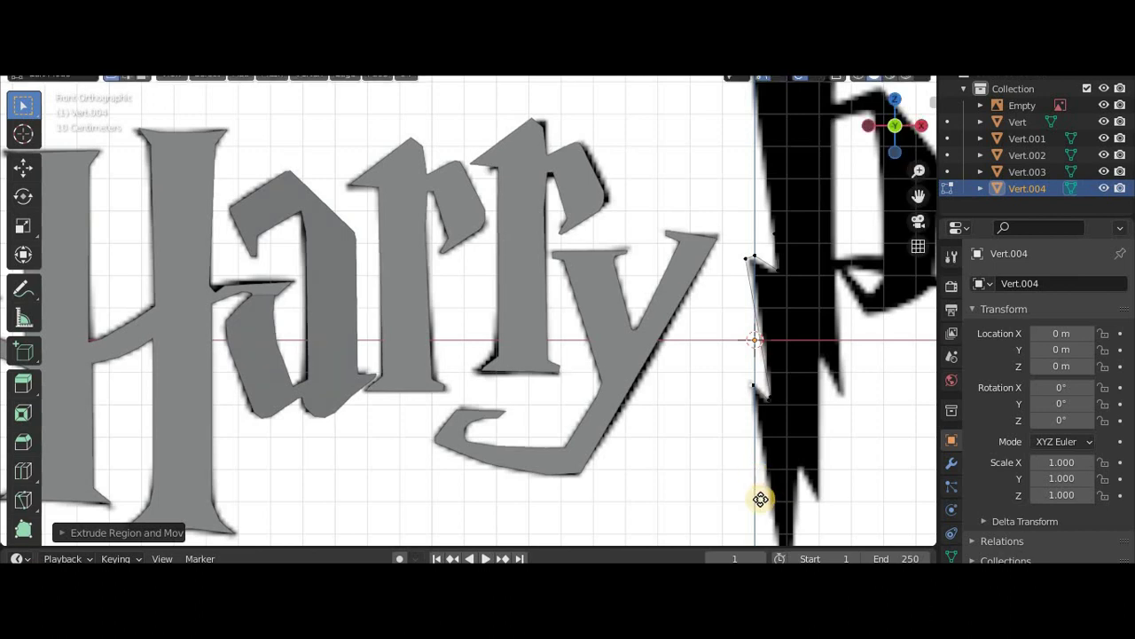
pyautogui.scroll(-1, 777, 279)
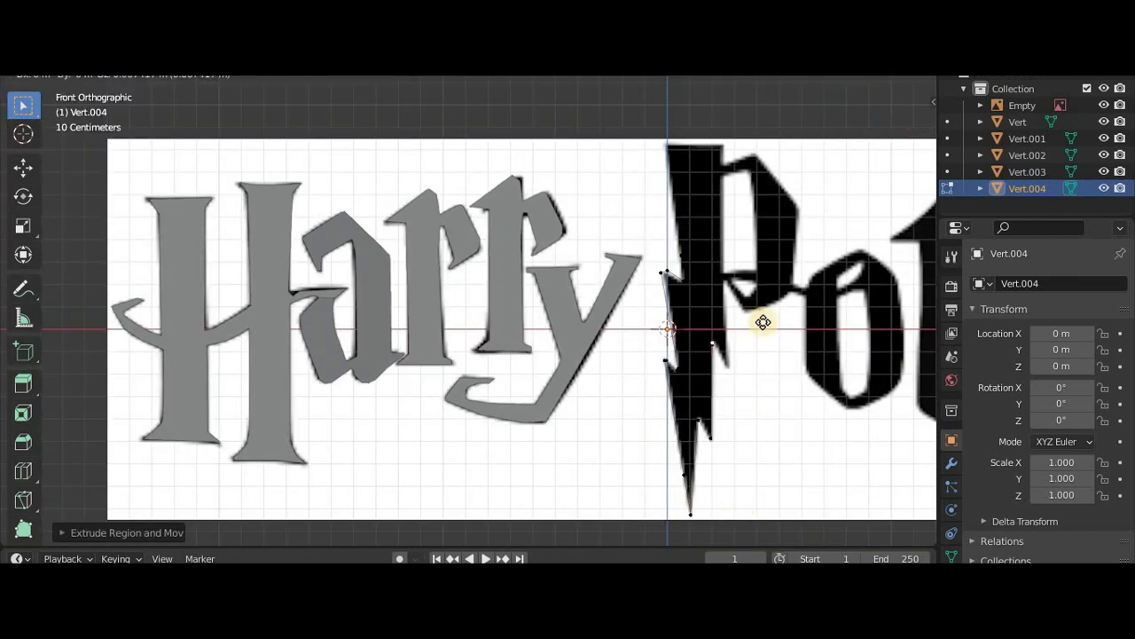
pyautogui.scroll(1, 775, 248)
pyautogui.scroll(1, 824, 367)
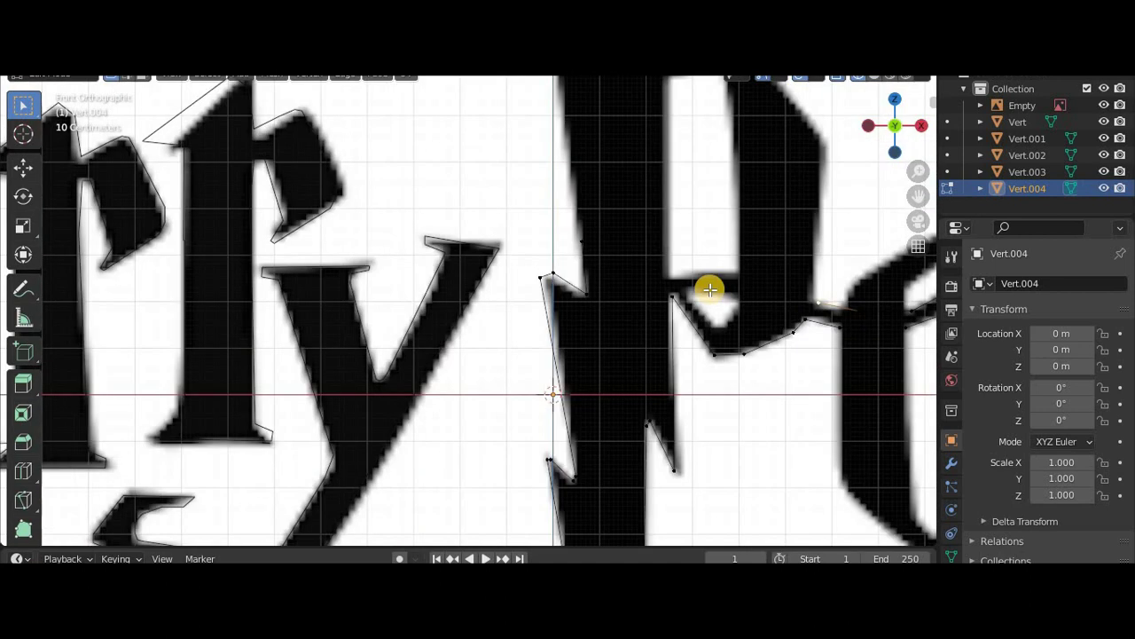
pyautogui.press('e')
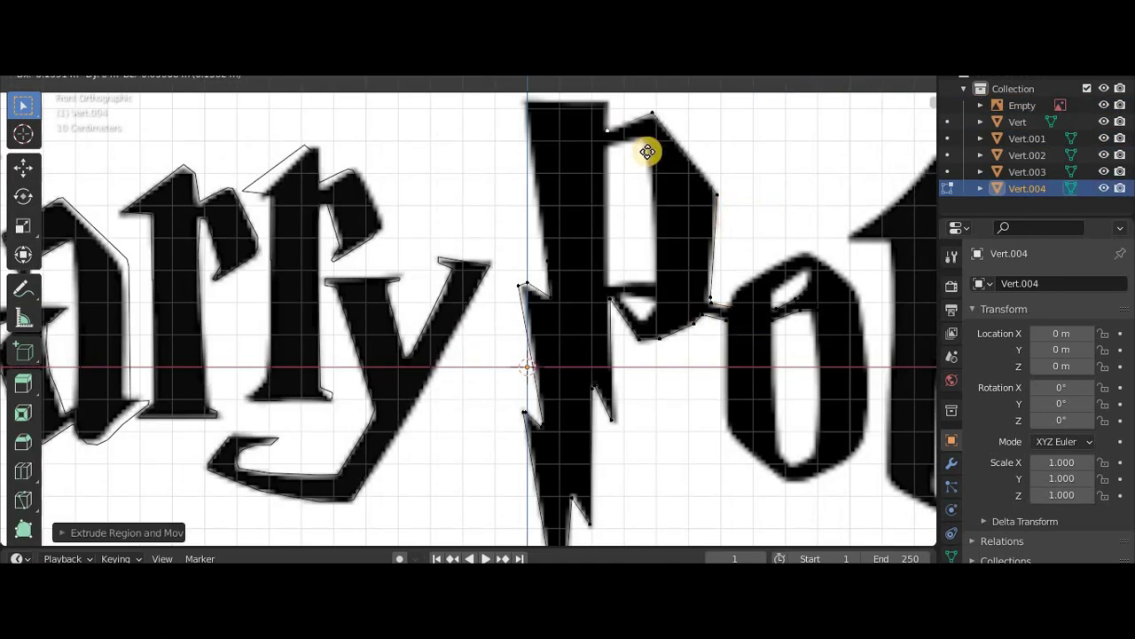
pyautogui.press('Tab')
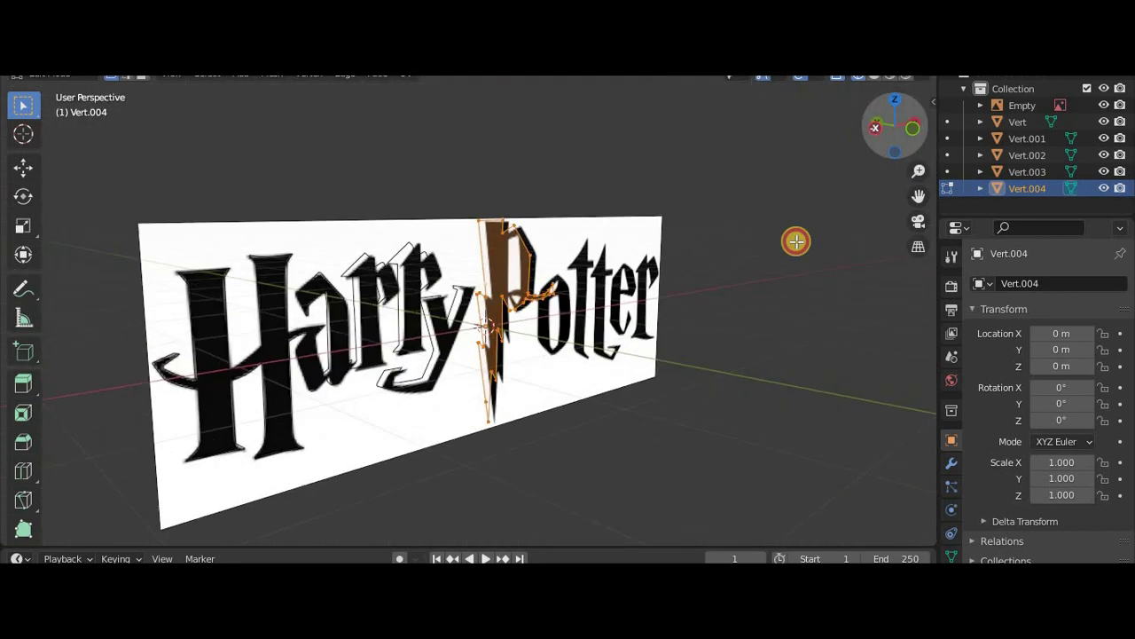
# Step: Trace the o as a new outline object, then duplicate it and move the vertices onto the t
pyautogui.hotkey('shift', 'd')
pyautogui.press('Tab')
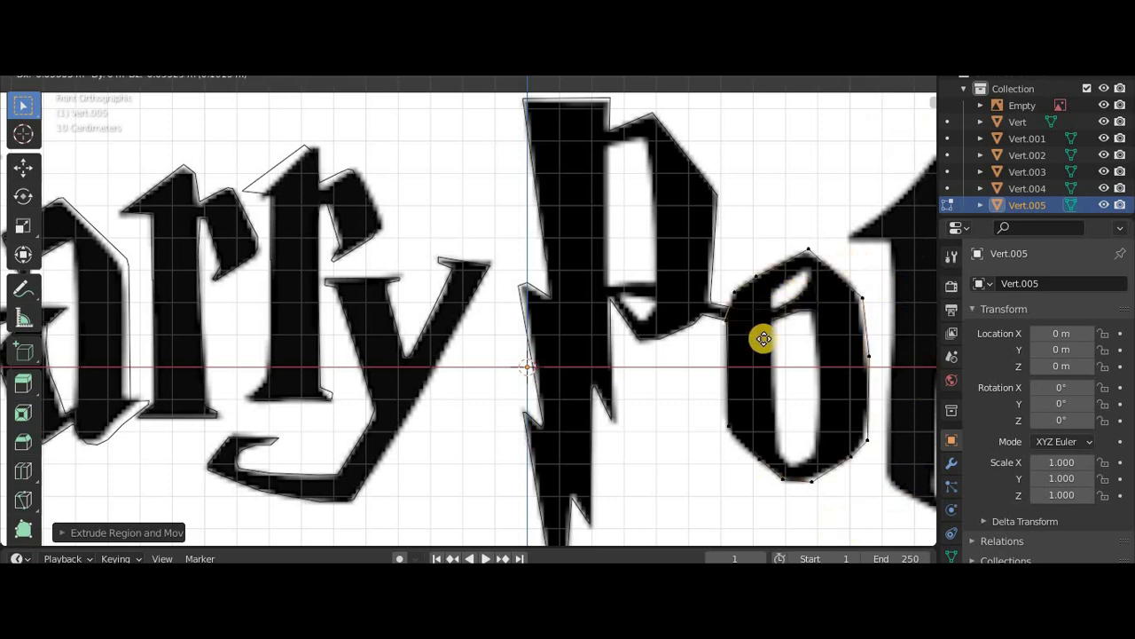
pyautogui.press('Tab')
pyautogui.moveTo(896, 124)
pyautogui.mouseDown()
pyautogui.moveTo(931, 174)
pyautogui.moveTo(805, 375)
pyautogui.mouseUp()
pyautogui.scroll(1, 806, 375)
pyautogui.hotkey('shift', 'd')
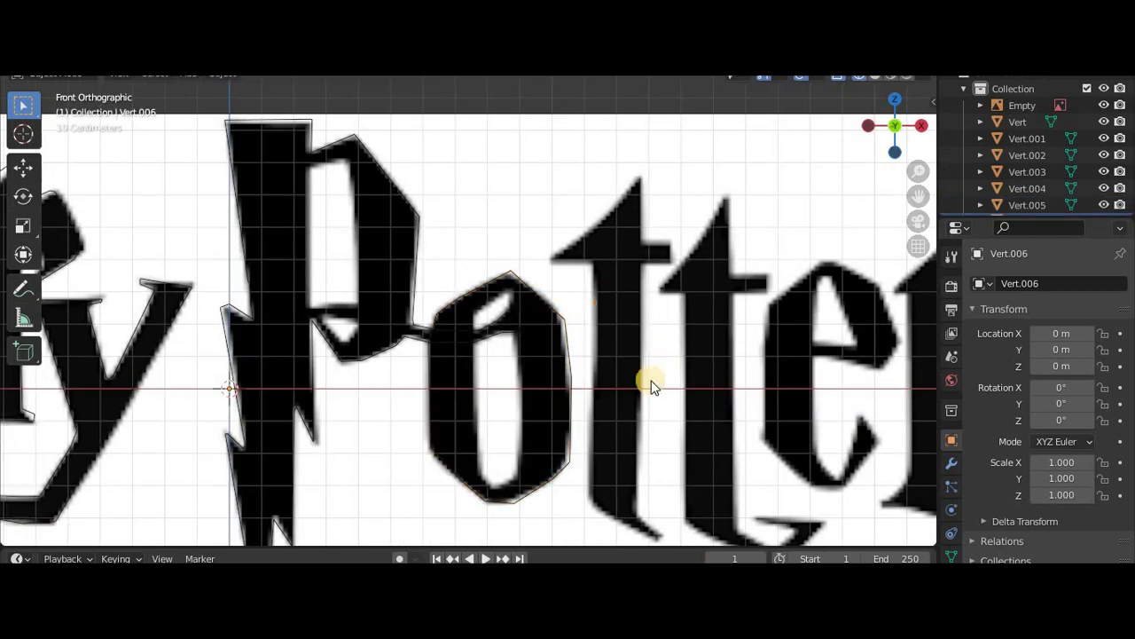
pyautogui.press('Tab')
pyautogui.press('g')
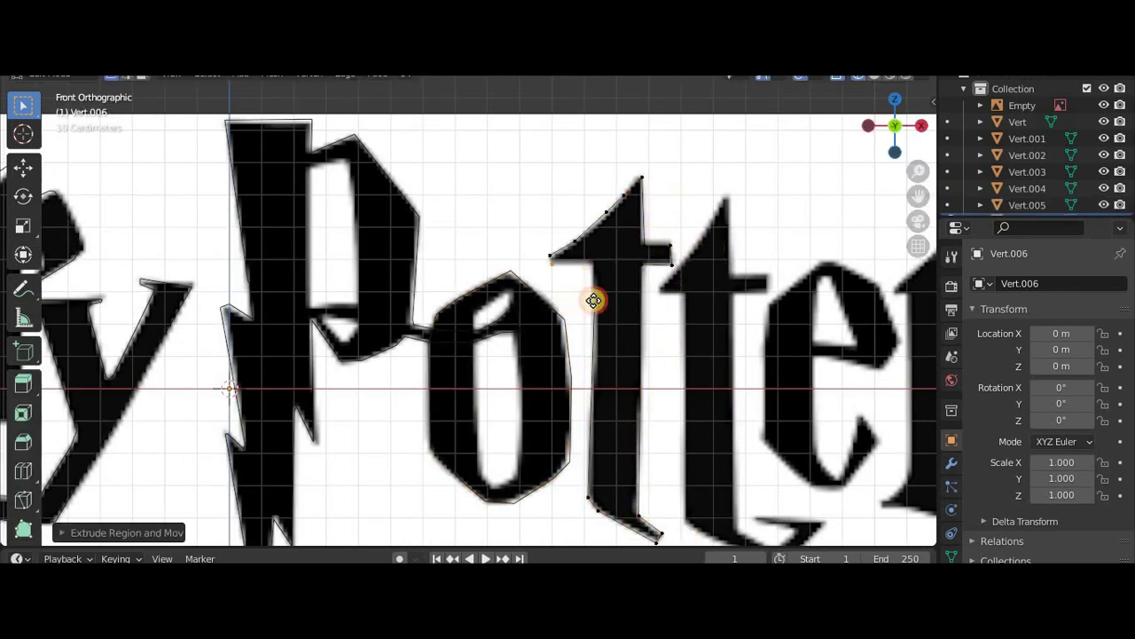
# Step: Copy the t outline, rotate it onto the slanted second t, and begin the e outline
pyautogui.press('l')
pyautogui.hotkey('shift', 'd')
pyautogui.click(736, 390)
pyautogui.scroll(-1, 760, 408)
pyautogui.press('r')
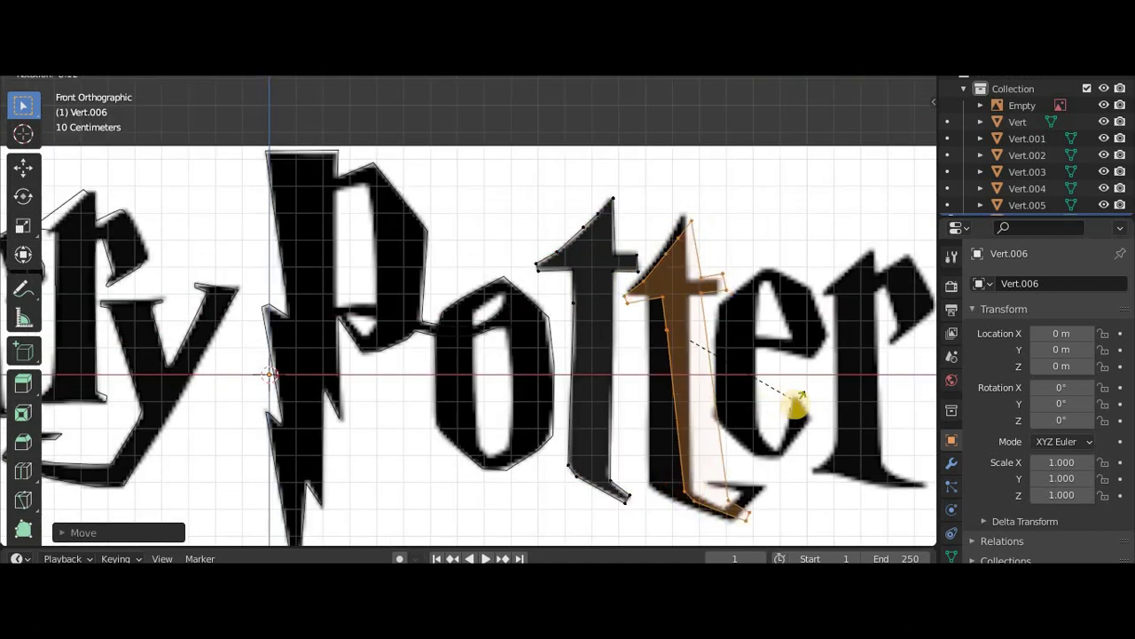
pyautogui.click(754, 519)
pyautogui.click(756, 525)
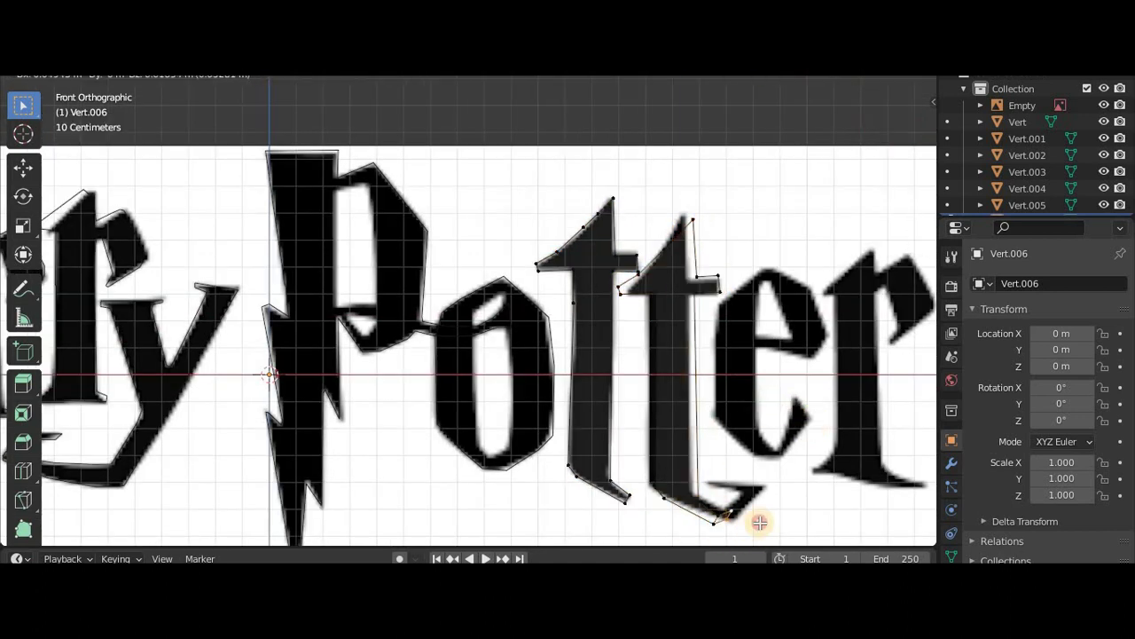
pyautogui.click(759, 524)
pyautogui.scroll(-1, 677, 485)
pyautogui.click(732, 312)
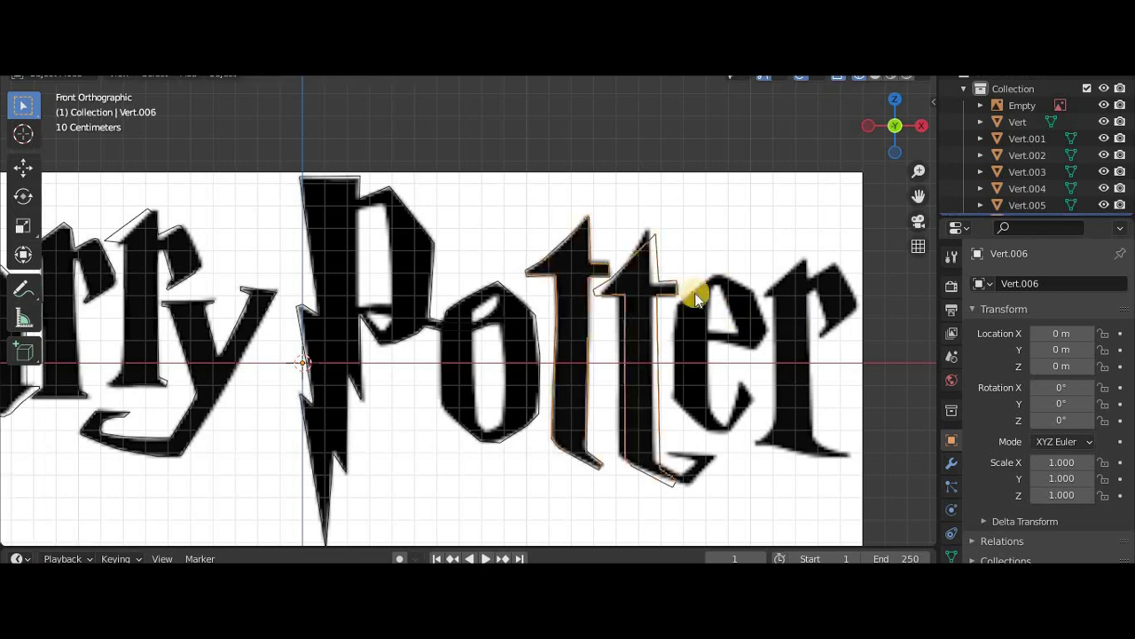
pyautogui.press('r')
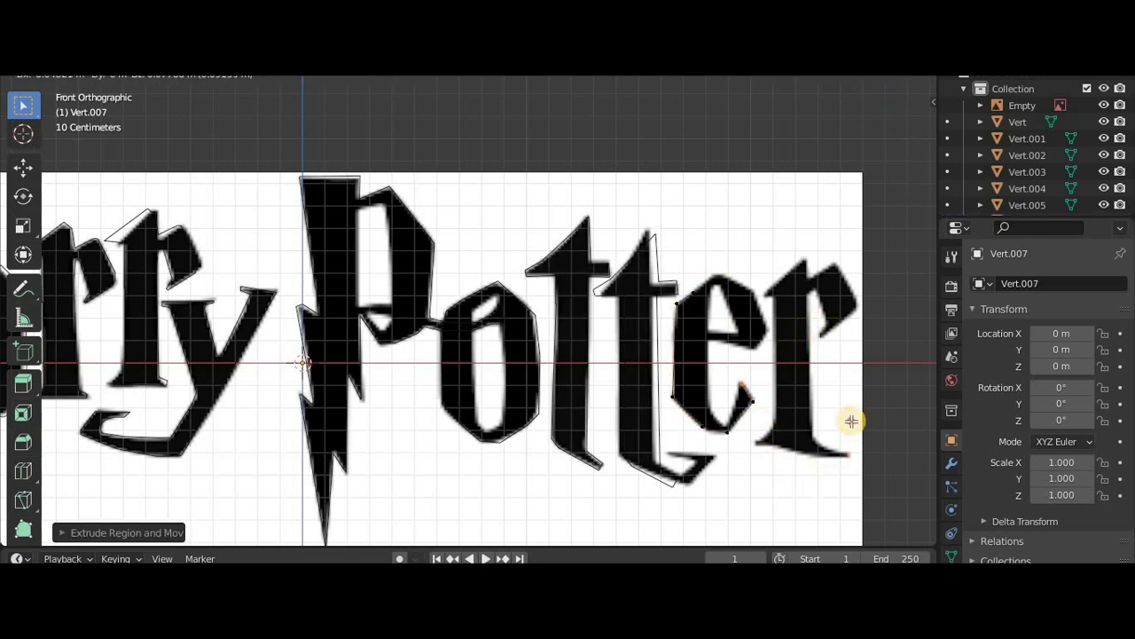
# Step: Apply a Ctrl+E edge operation to the e outline and leave Edit Mode
pyautogui.hotkey('ctrl', 'e')
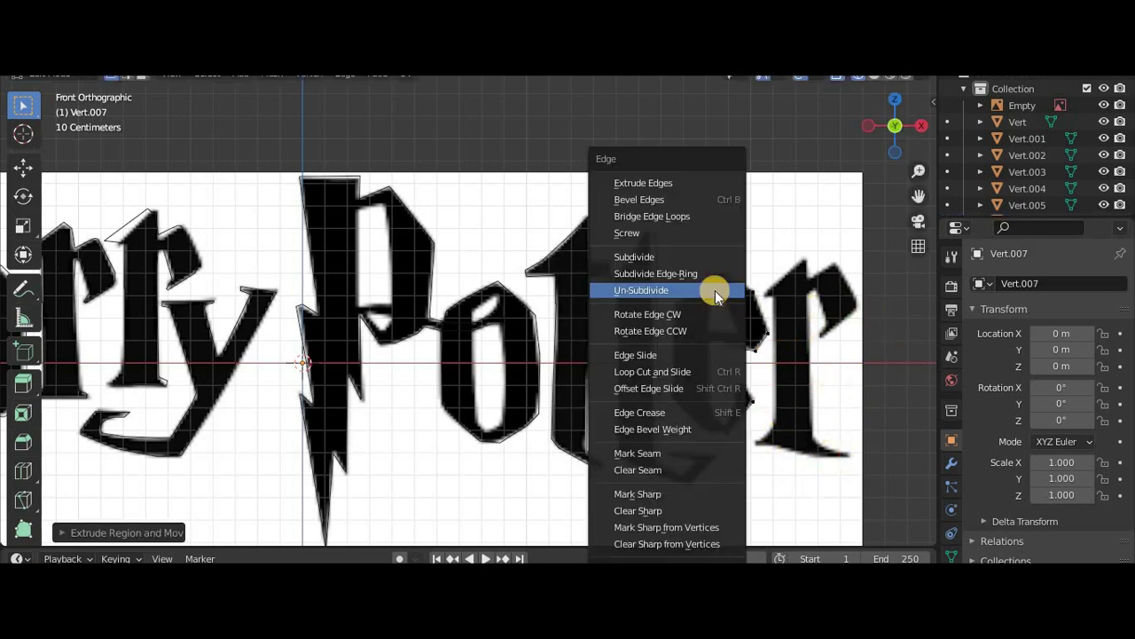
pyautogui.click(717, 290)
pyautogui.press('Tab')
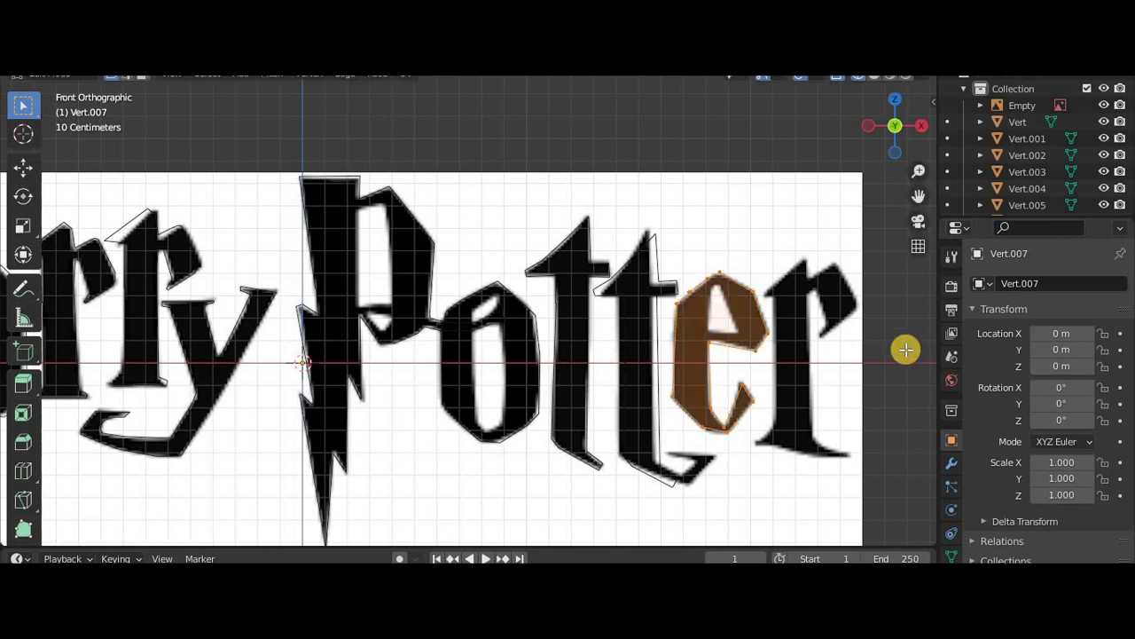
# Step: Duplicate the stem vertices of Harry's r and position the copy on Potter's r
pyautogui.click(127, 254)
pyautogui.press('Tab')
pyautogui.scroll(-1, 162, 213)
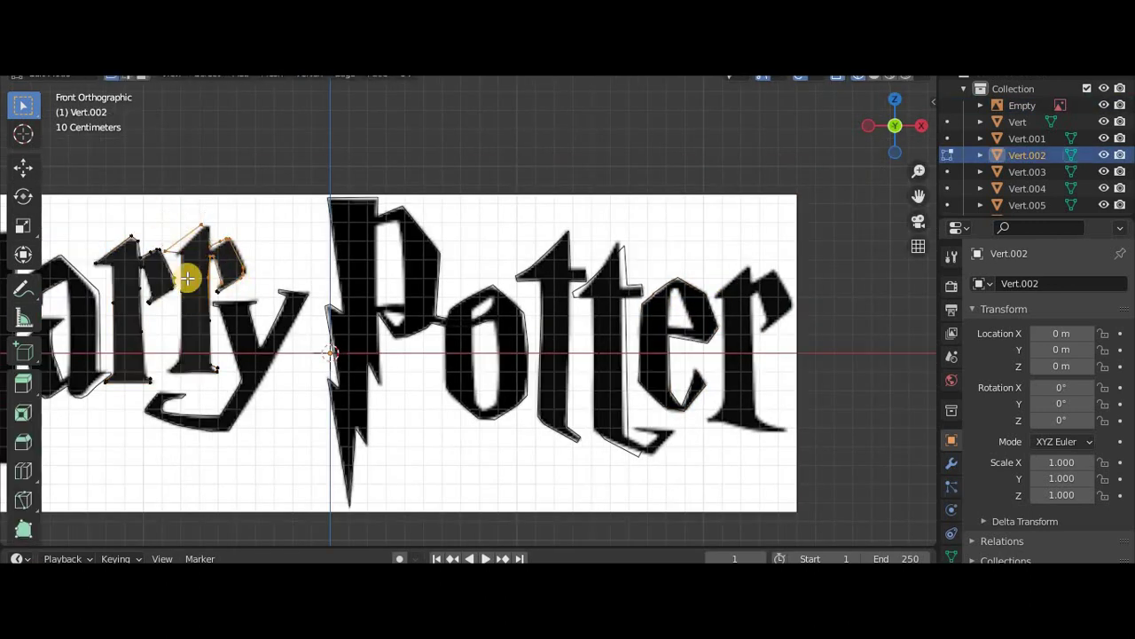
pyautogui.moveTo(243, 347); pyautogui.dragTo(227, 348)
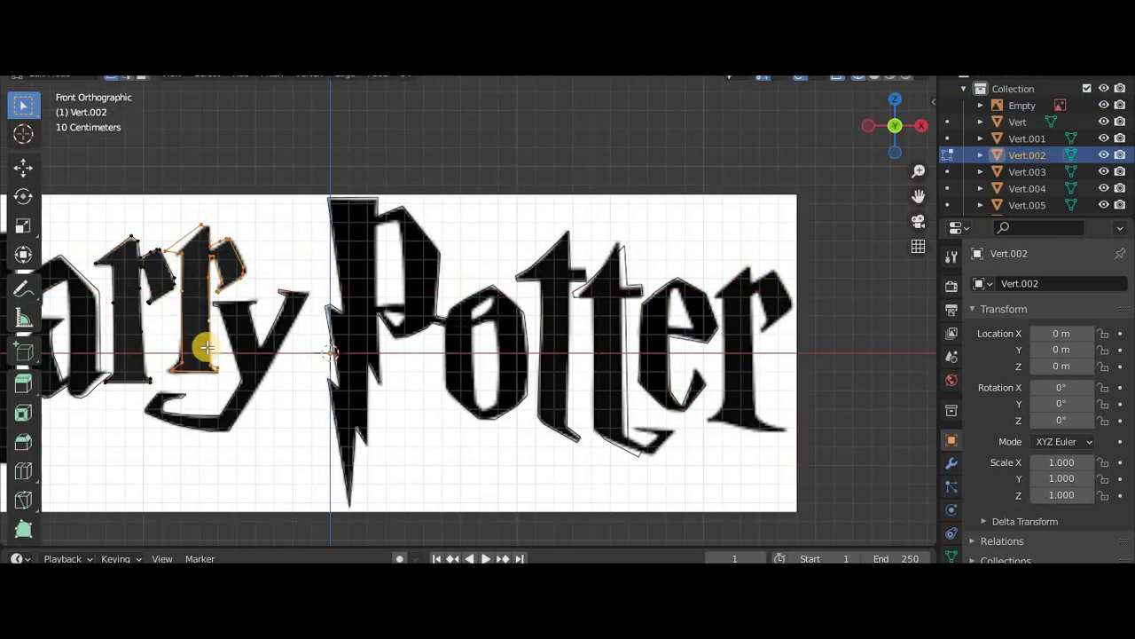
pyautogui.hotkey('shift', 'd')
pyautogui.click(754, 470)
pyautogui.press('g')
pyautogui.click(741, 426)
pyautogui.press('g')
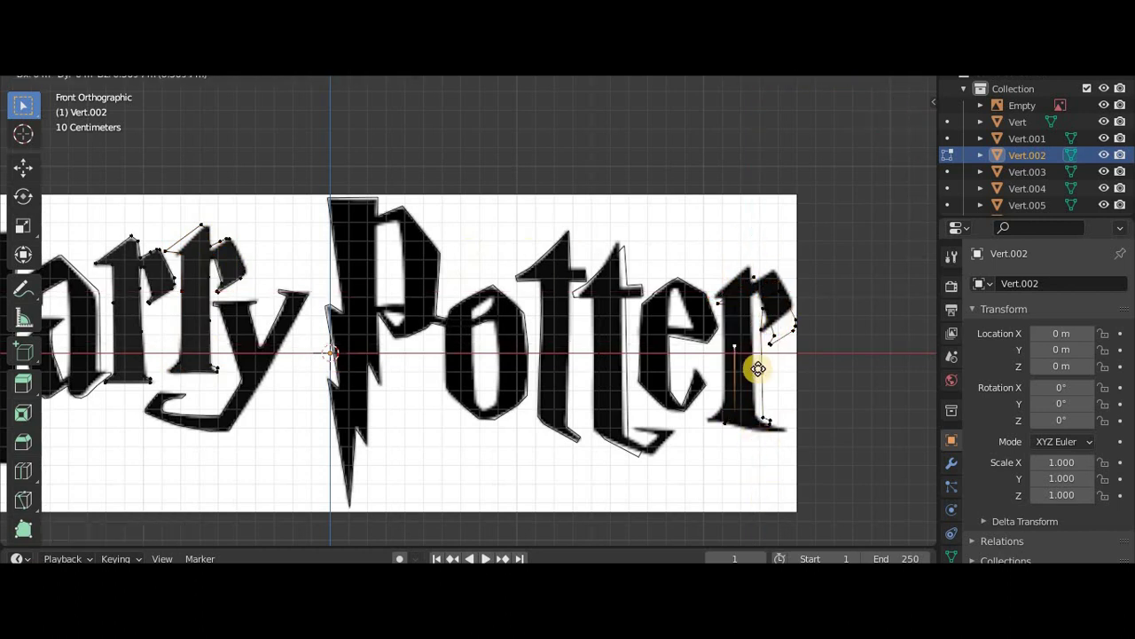
pyautogui.click(759, 369)
pyautogui.press('Tab')
# Step: Select all letter outlines, framing them and leaving the reference image out
pyautogui.moveTo(862, 157); pyautogui.dragTo(763, 273)
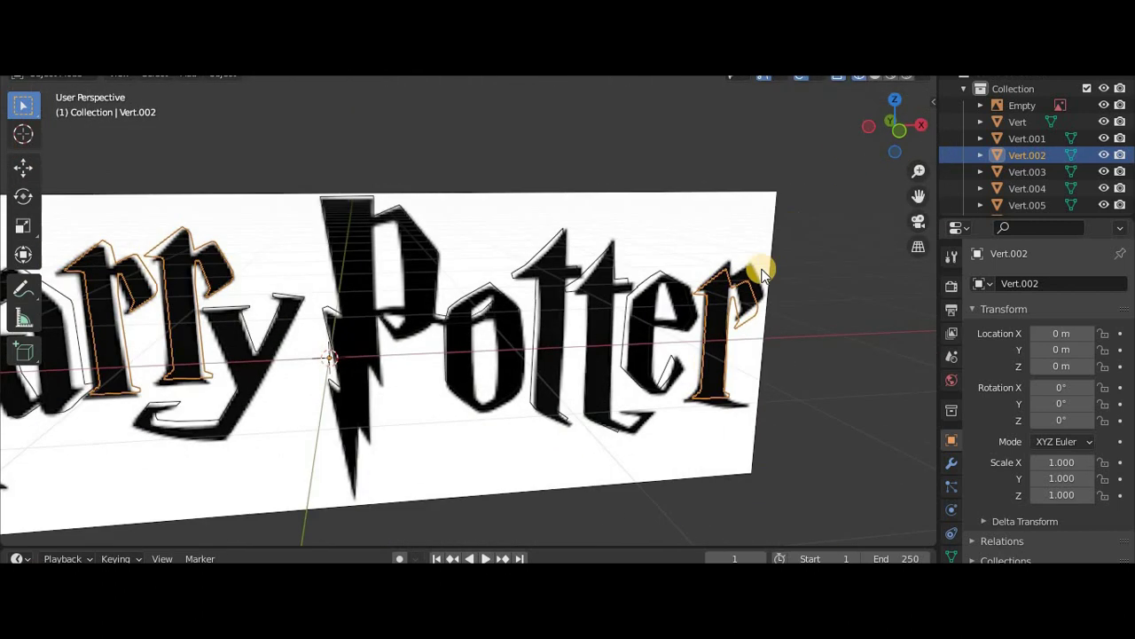
pyautogui.click(710, 262)
pyautogui.press('a')
pyautogui.press('Home')
pyautogui.keyDown('shift'); pyautogui.click(618, 259); pyautogui.keyUp('shift')
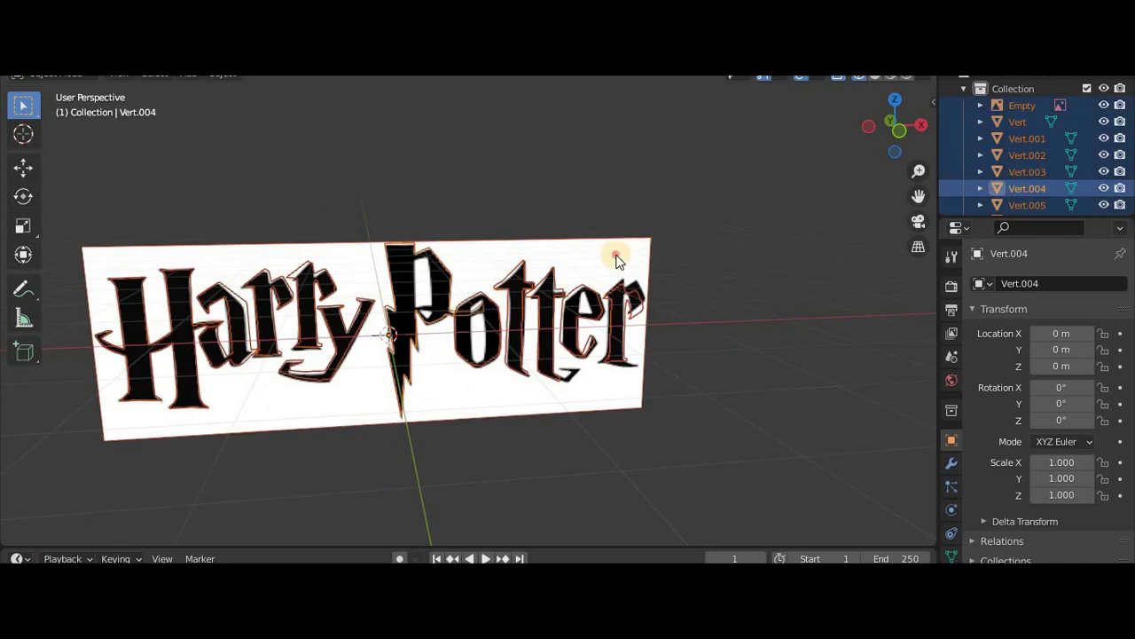
pyautogui.keyDown('shift'); pyautogui.click(615, 256); pyautogui.keyUp('shift')
pyautogui.scroll(3, 621, 275)
# Step: Join the letter outlines into one mesh with Ctrl+J and switch to solid shading
pyautogui.keyDown('shift'); pyautogui.click(654, 304); pyautogui.keyUp('shift')
pyautogui.hotkey('ctrl', 'j')
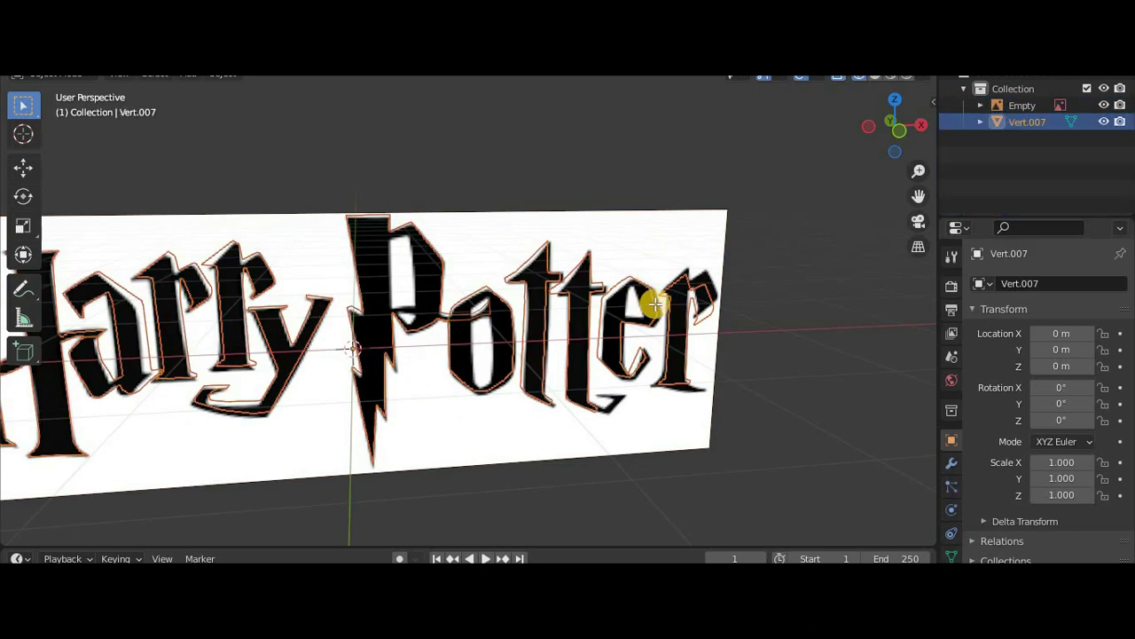
pyautogui.moveTo(653, 304)
pyautogui.mouseDown(button='middle')
pyautogui.moveTo(636, 398)
pyautogui.moveTo(806, 220)
pyautogui.mouseUp(button='middle')
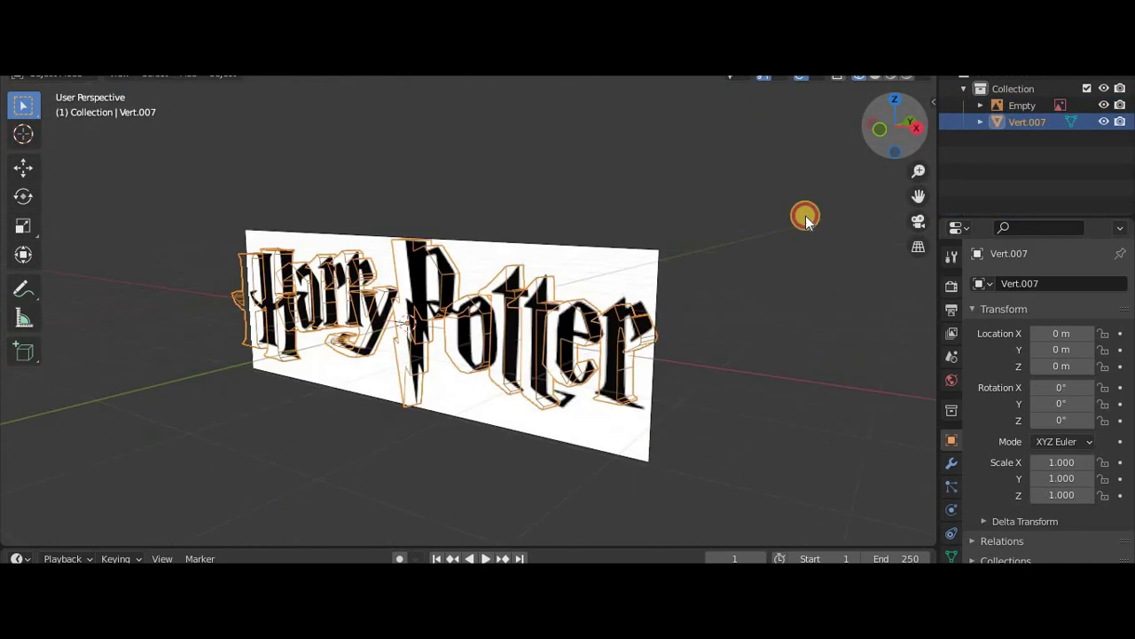
pyautogui.press('z')
pyautogui.moveTo(653, 296)
pyautogui.mouseDown(button='middle')
pyautogui.moveTo(775, 218)
pyautogui.moveTo(198, 314)
pyautogui.moveTo(209, 347)
pyautogui.mouseUp(button='middle')
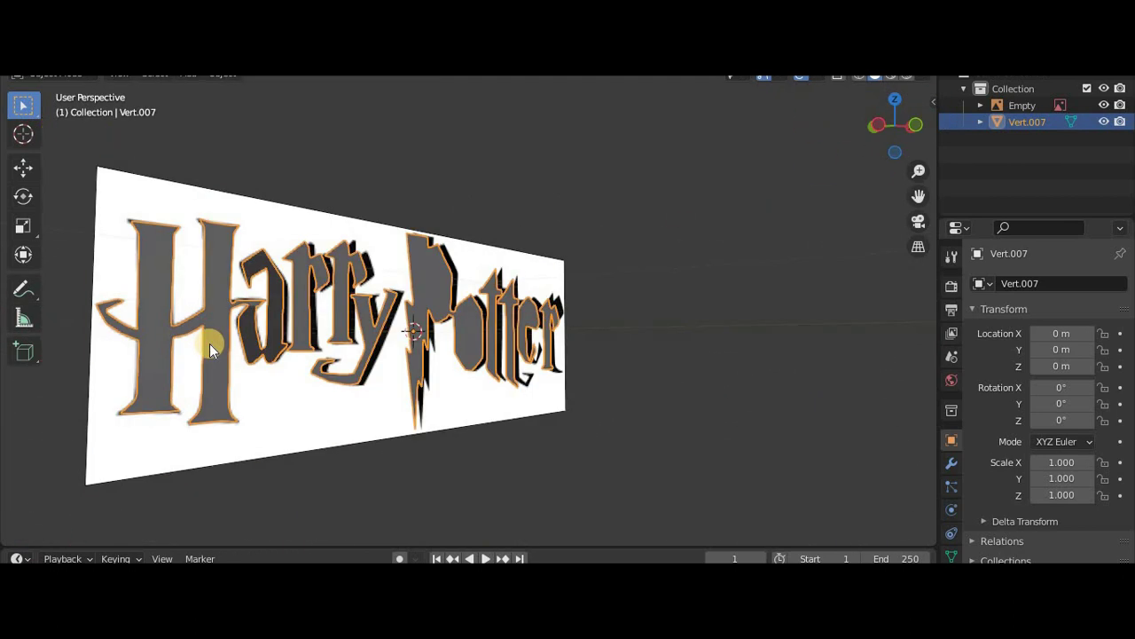
pyautogui.hotkey('ctrl', 'z')
pyautogui.moveTo(773, 266)
pyautogui.mouseDown(button='middle')
pyautogui.moveTo(801, 237)
pyautogui.moveTo(750, 165)
pyautogui.moveTo(255, 306)
pyautogui.moveTo(506, 375)
pyautogui.moveTo(413, 325)
pyautogui.moveTo(509, 385)
pyautogui.moveTo(264, 321)
pyautogui.moveTo(542, 342)
pyautogui.moveTo(45, 107)
pyautogui.moveTo(758, 325)
pyautogui.moveTo(741, 337)
pyautogui.moveTo(399, 329)
pyautogui.moveTo(700, 312)
pyautogui.moveTo(677, 317)
pyautogui.moveTo(789, 263)
pyautogui.moveTo(740, 375)
pyautogui.moveTo(79, 134)
pyautogui.moveTo(852, 145)
pyautogui.mouseUp(button='middle')
pyautogui.press('Tab')
# Step: Select the letters in Edit Mode and extrude them along Y to give them depth
pyautogui.click(255, 306)
pyautogui.click(264, 321)
pyautogui.hotkey('ctrl', 'z')
pyautogui.press('Tab')
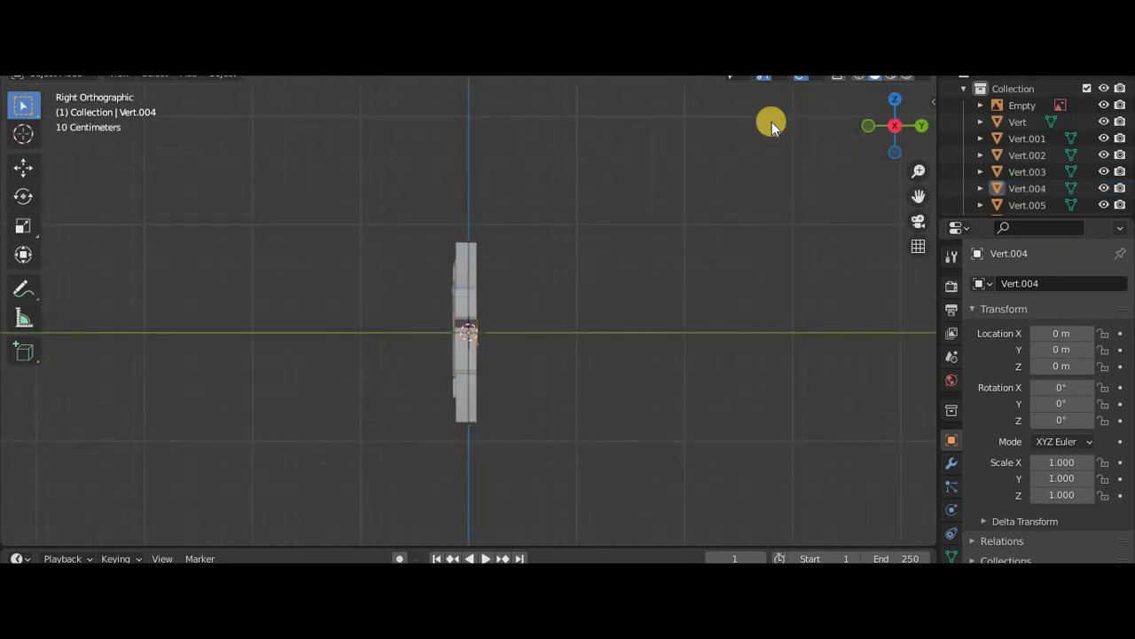
pyautogui.moveTo(772, 124)
pyautogui.mouseDown(button='middle')
pyautogui.moveTo(443, 304)
pyautogui.moveTo(495, 355)
pyautogui.mouseUp(button='middle')
pyautogui.click(469, 329)
pyautogui.press('Tab')
pyautogui.press('Tab')
pyautogui.moveTo(896, 125); pyautogui.dragTo(937, 130)
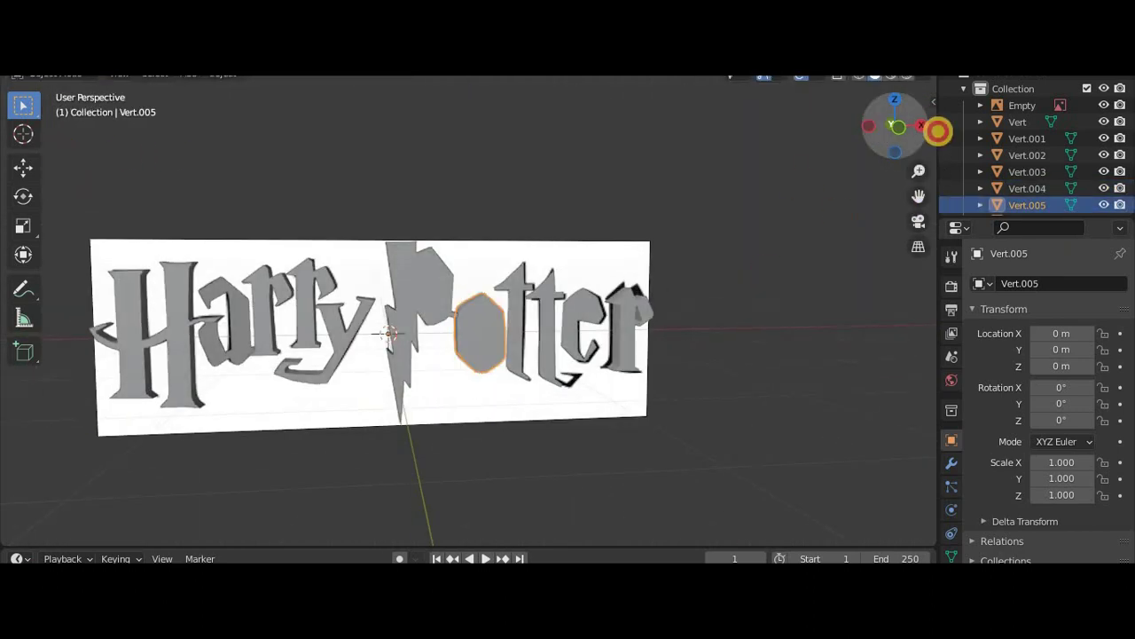
pyautogui.moveTo(938, 131)
pyautogui.mouseDown(button='middle')
pyautogui.moveTo(553, 310)
pyautogui.moveTo(542, 332)
pyautogui.moveTo(745, 338)
pyautogui.moveTo(726, 344)
pyautogui.moveTo(113, 121)
pyautogui.mouseUp(button='middle')
pyautogui.press('Tab')
pyautogui.press('e')
# Step: Save the blend file with Ctrl+S
pyautogui.hotkey('ctrl', 's')
pyautogui.press('Return')
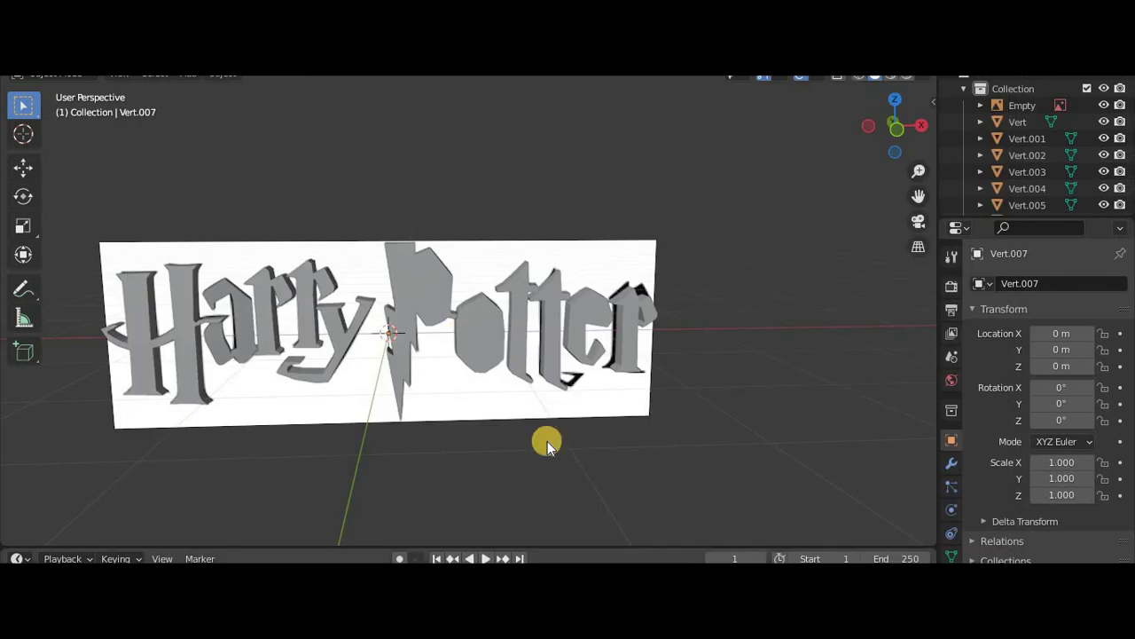
pyautogui.click(471, 337)
# Step: Add a cylinder, shrink it, and rotate it 90 degrees on the X axis
pyautogui.hotkey('shift', 'a')
pyautogui.press('Escape')
pyautogui.hotkey('shift', 'a')
pyautogui.click(798, 350)
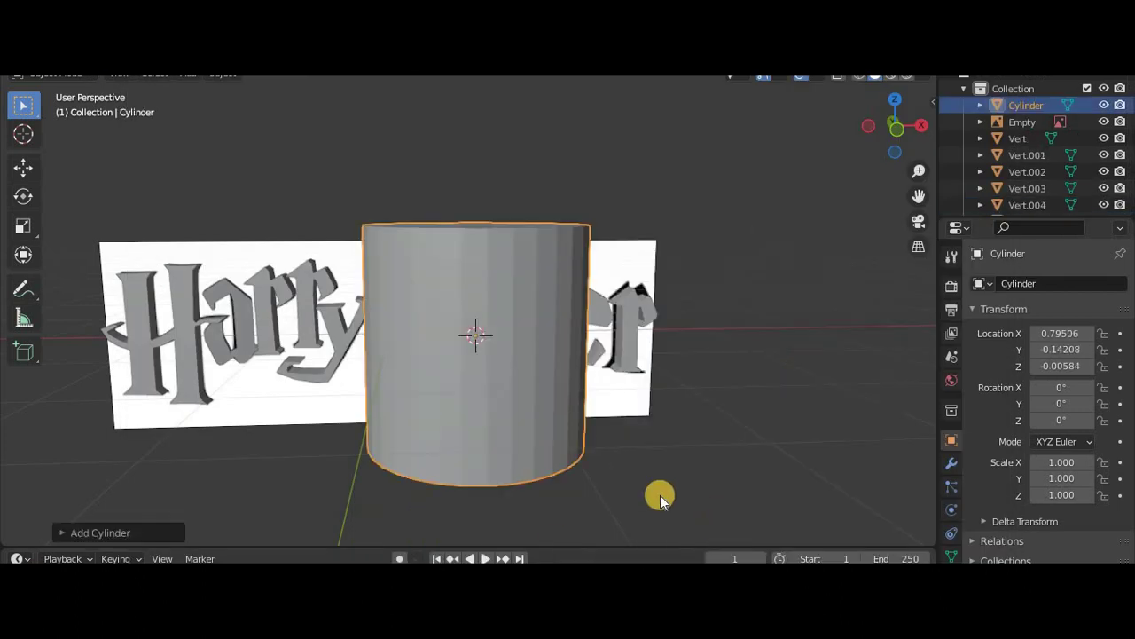
pyautogui.press('s')
pyautogui.click(505, 357)
pyautogui.press('r')
pyautogui.press('x')
pyautogui.press('9')
pyautogui.press('0')
pyautogui.press('Return')
# Step: Move the cylinder into the o's hole and resize it to fit
pyautogui.press('KP_3')
pyautogui.press('KP_1')
pyautogui.press('g')
pyautogui.press('x')
pyautogui.click(508, 465)
pyautogui.press('Tab')
pyautogui.press('s')
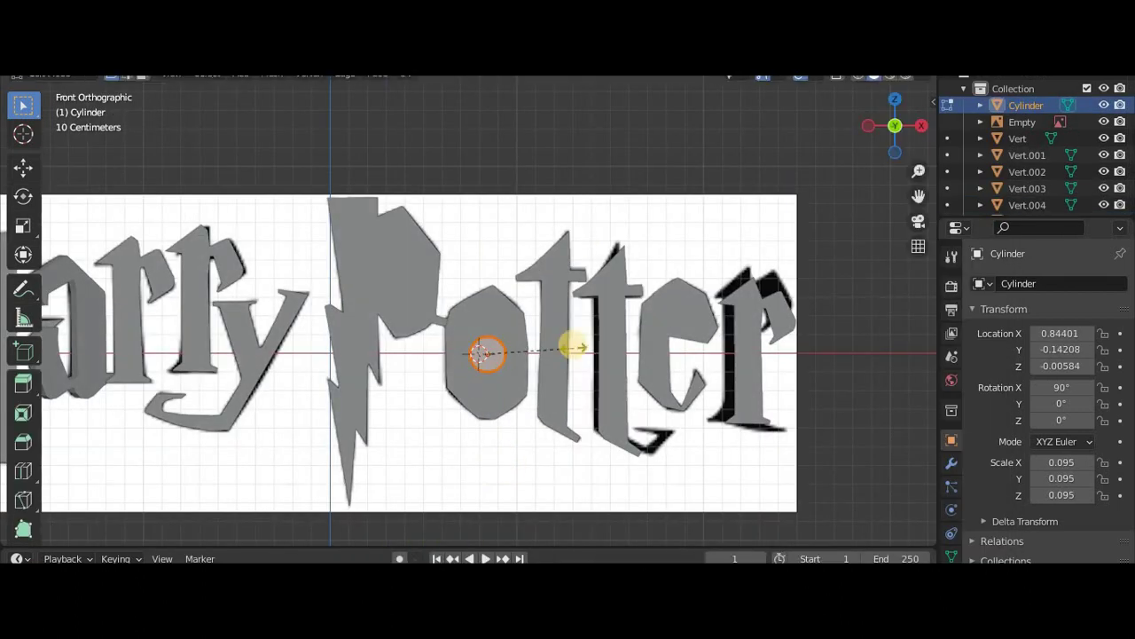
pyautogui.press('Tab')
# Step: Give the cylinder a Boolean modifier that targets the o letter
pyautogui.moveTo(907, 126); pyautogui.dragTo(482, 393, button='middle')
pyautogui.click(586, 324)
pyautogui.scroll(3, 565, 233)
pyautogui.hotkey('ctrl', 'z')
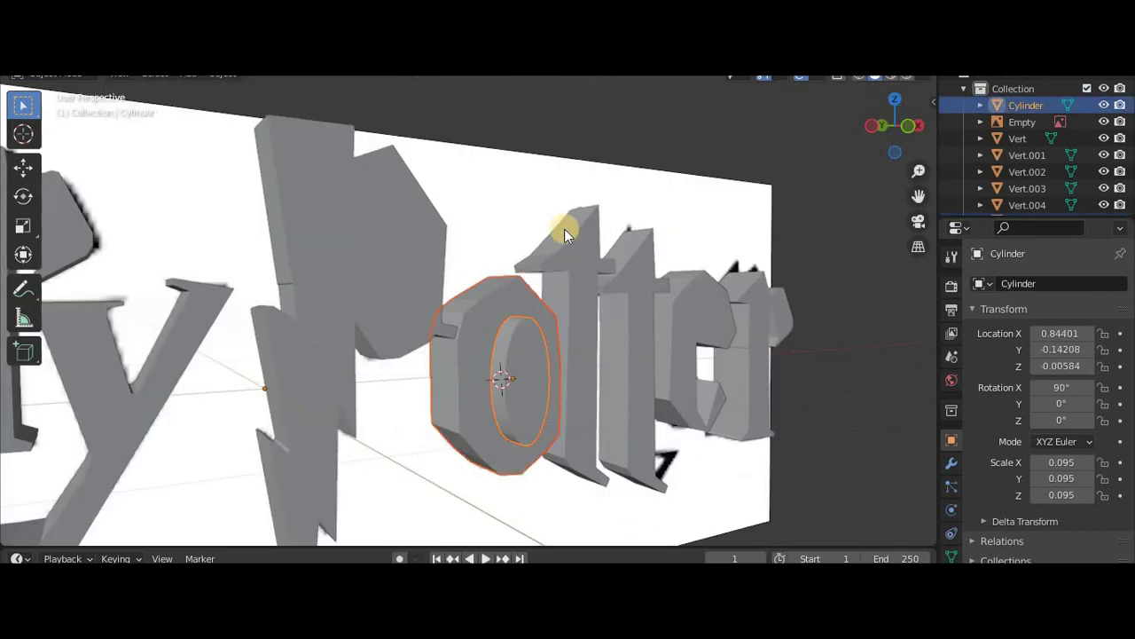
pyautogui.moveTo(542, 400); pyautogui.dragTo(621, 373, button='middle')
pyautogui.click(952, 463)
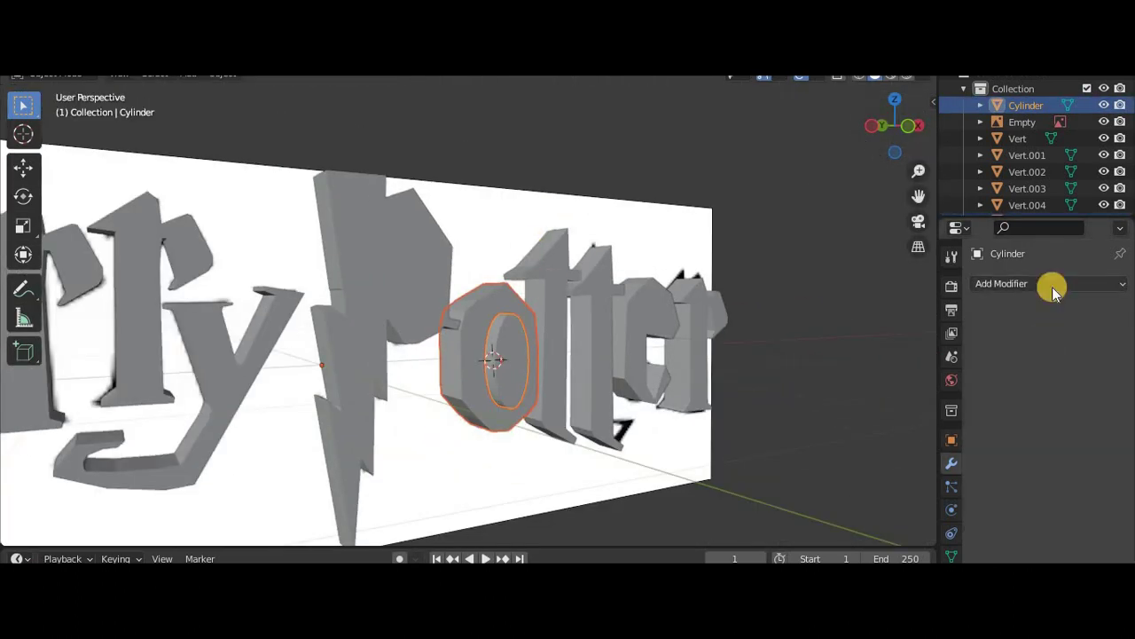
pyautogui.click(1047, 283)
pyautogui.click(781, 353)
pyautogui.click(1070, 378)
pyautogui.click(976, 499)
# Step: Check the cut in the o letter, then reselect the cylinder
pyautogui.moveTo(771, 180); pyautogui.dragTo(816, 337, button='middle')
pyautogui.click(661, 383)
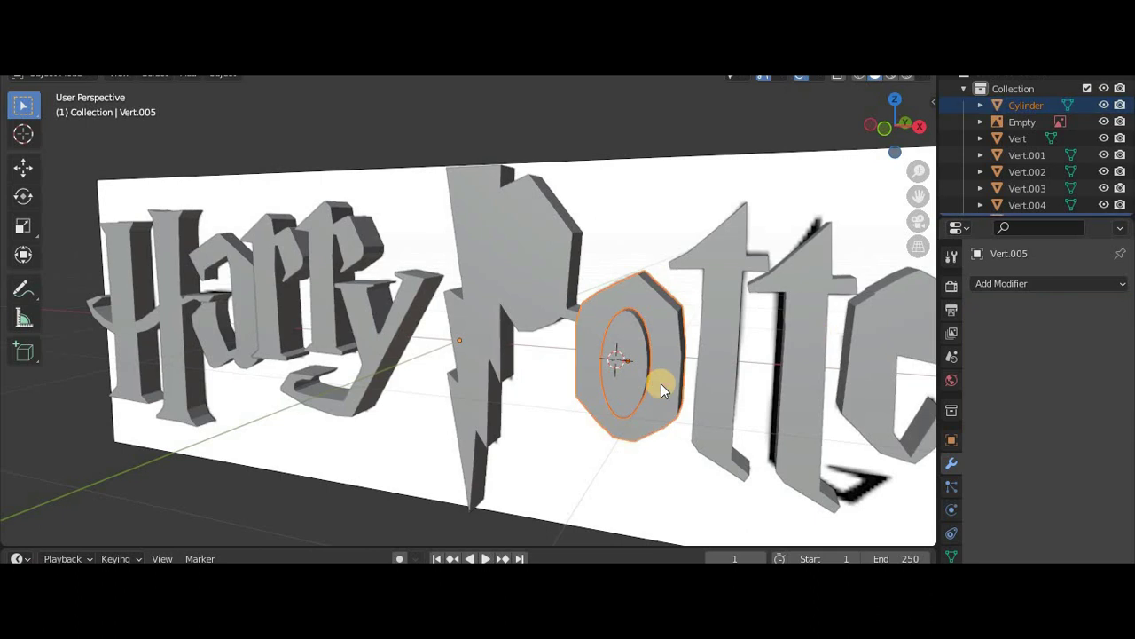
pyautogui.press('Tab')
pyautogui.press('Tab')
pyautogui.scroll(3, 728, 221)
pyautogui.scroll(-3, 728, 221)
pyautogui.click(555, 341)
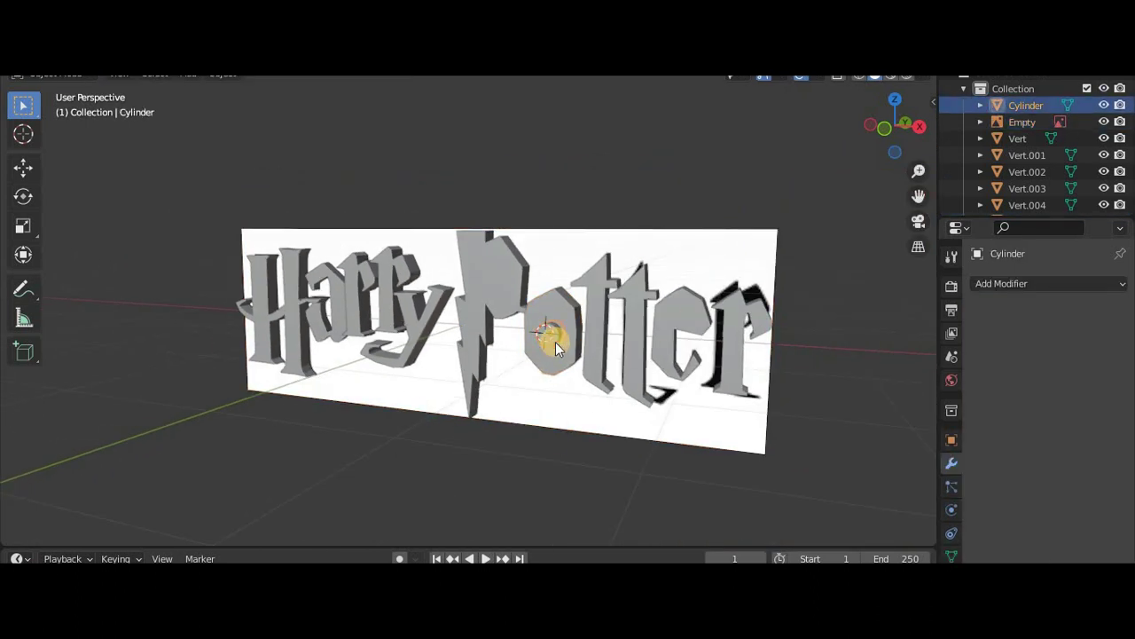
pyautogui.scroll(3, 615, 354)
# Step: Search the add-ons for Bool Tool in Preferences, then shrink a second cylinder for the P
pyautogui.click(62, 60)
pyautogui.click(89, 194)
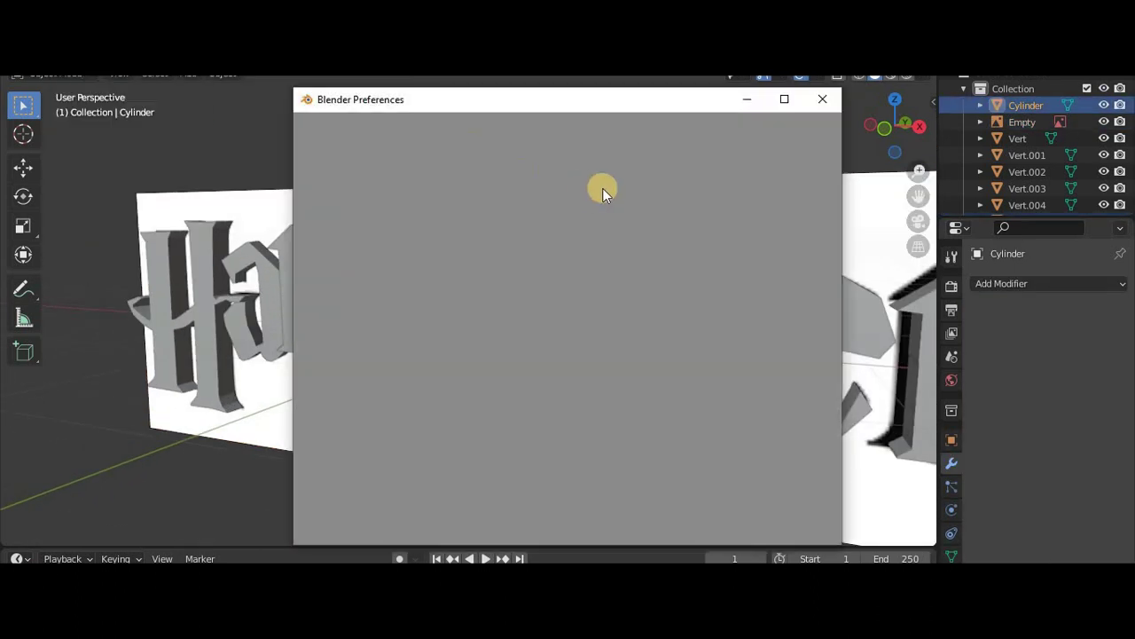
pyautogui.click(754, 148)
pyautogui.write('BO')
pyautogui.press('Return')
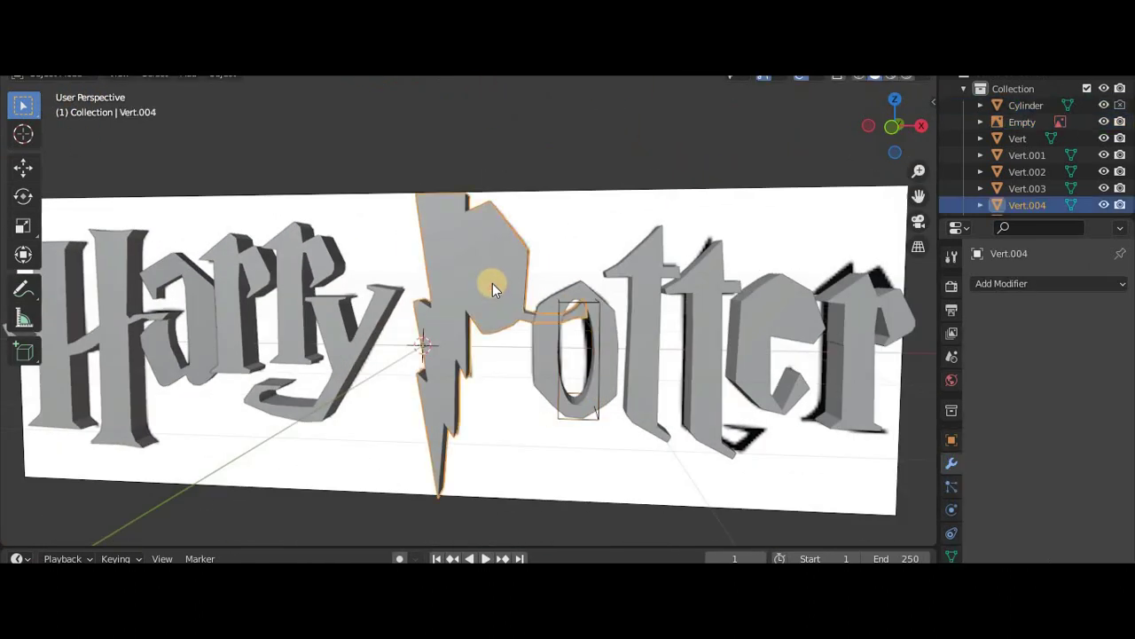
pyautogui.press('s')
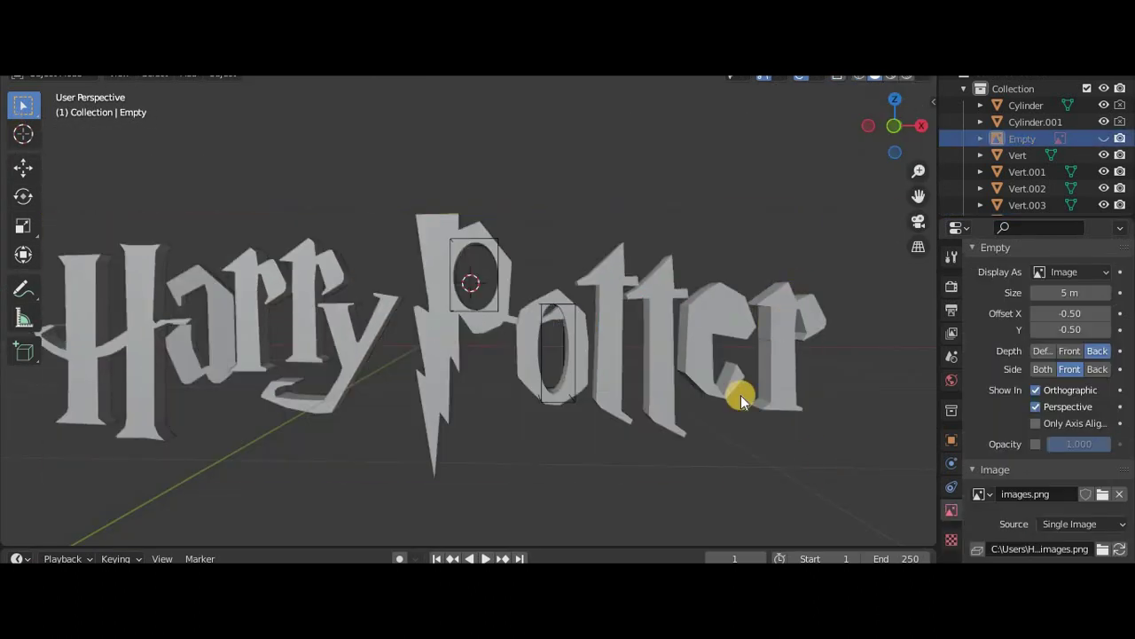
# Step: Make a linked copy of the reference image and extend the vertex chain inside the P's hole
pyautogui.click(720, 455)
pyautogui.hotkey('alt', 'd')
pyautogui.click(897, 405)
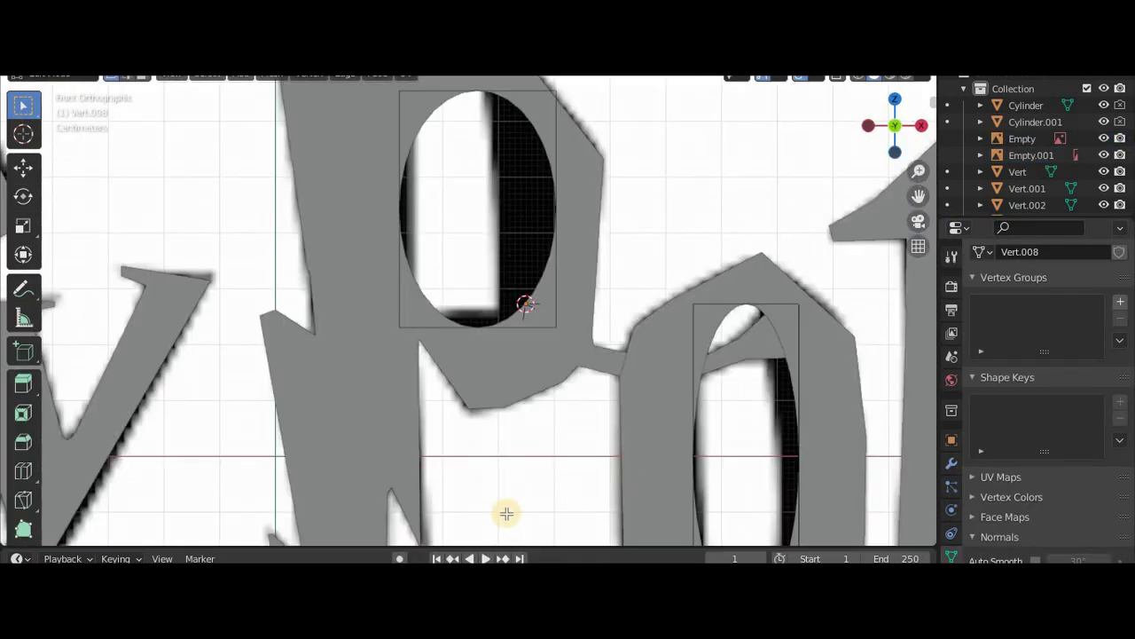
pyautogui.click(525, 412)
pyautogui.press('e')
pyautogui.click(538, 364)
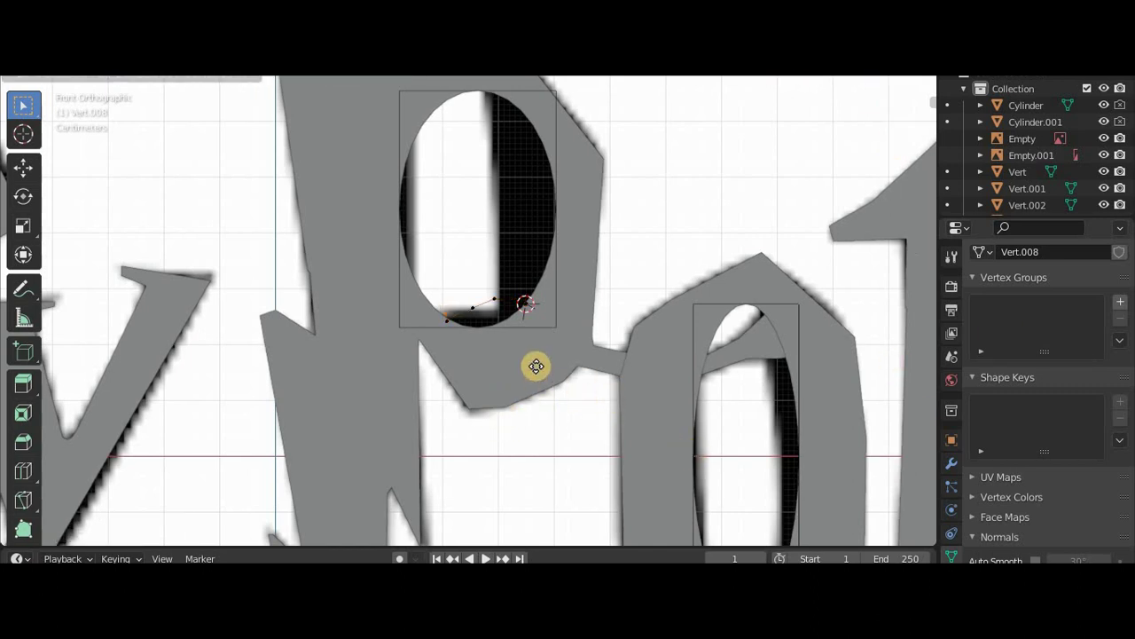
pyautogui.press('e')
pyautogui.press('e')
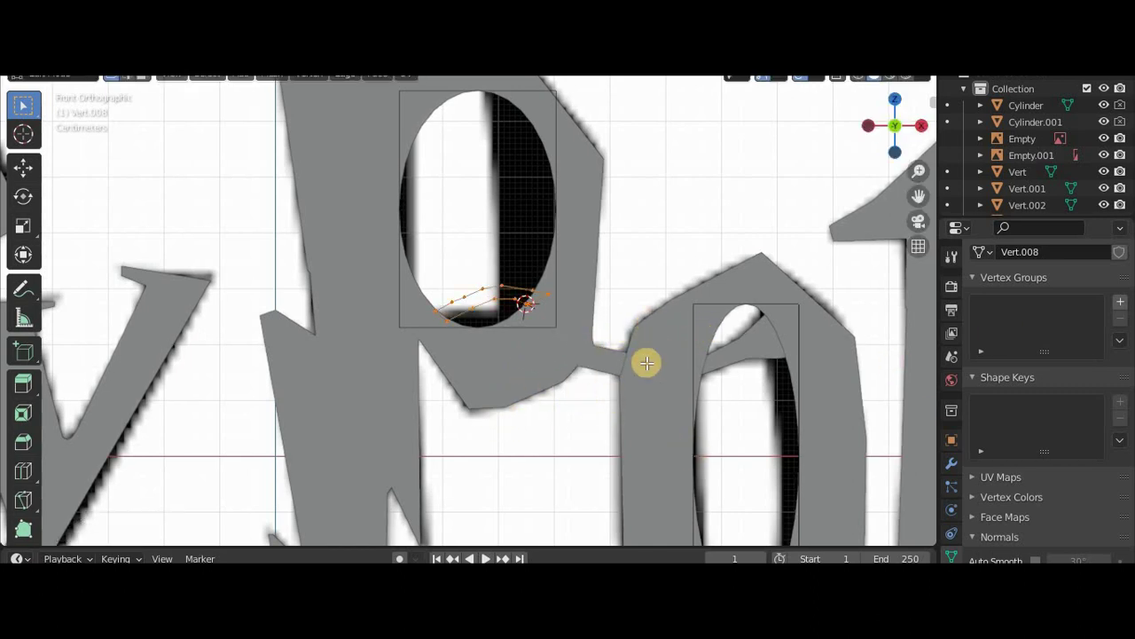
pyautogui.press('Tab')
# Step: Orbit around the text and select the reference Empty and several letter objects
pyautogui.moveTo(686, 355)
pyautogui.mouseDown(button='middle')
pyautogui.moveTo(532, 385)
pyautogui.moveTo(305, 279)
pyautogui.mouseUp(button='middle')
pyautogui.press('KP_3')
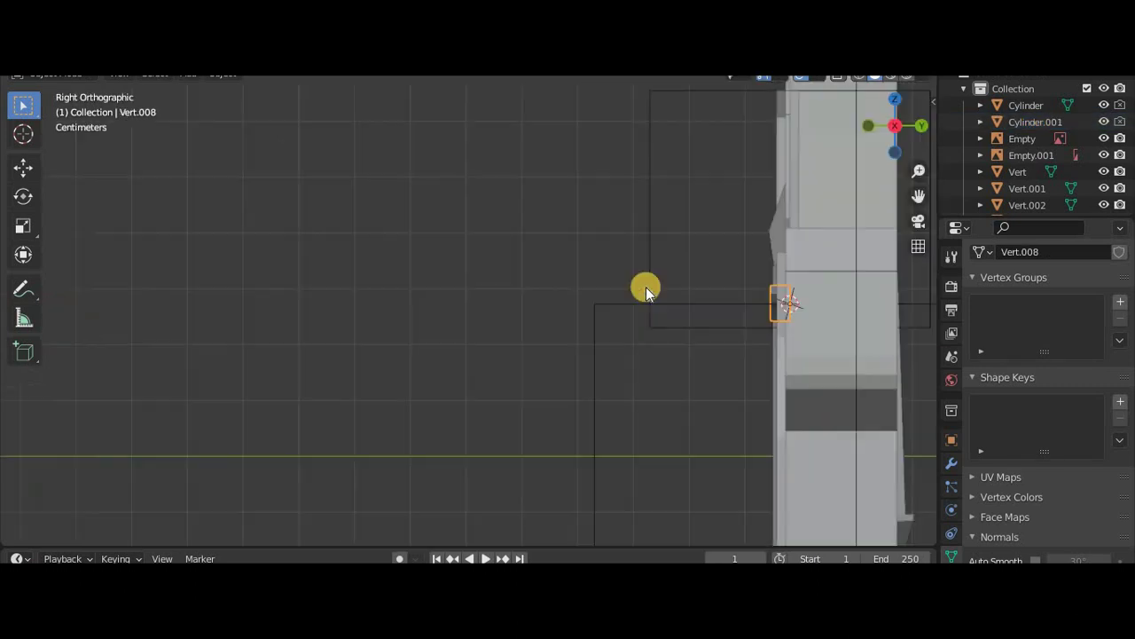
pyautogui.moveTo(598, 240); pyautogui.dragTo(254, 279, button='middle')
pyautogui.click(251, 278)
pyautogui.moveTo(905, 115)
pyautogui.mouseDown()
pyautogui.moveTo(807, 92)
pyautogui.moveTo(780, 115)
pyautogui.mouseUp()
pyautogui.click(544, 279)
pyautogui.moveTo(842, 381); pyautogui.dragTo(775, 344, button='middle')
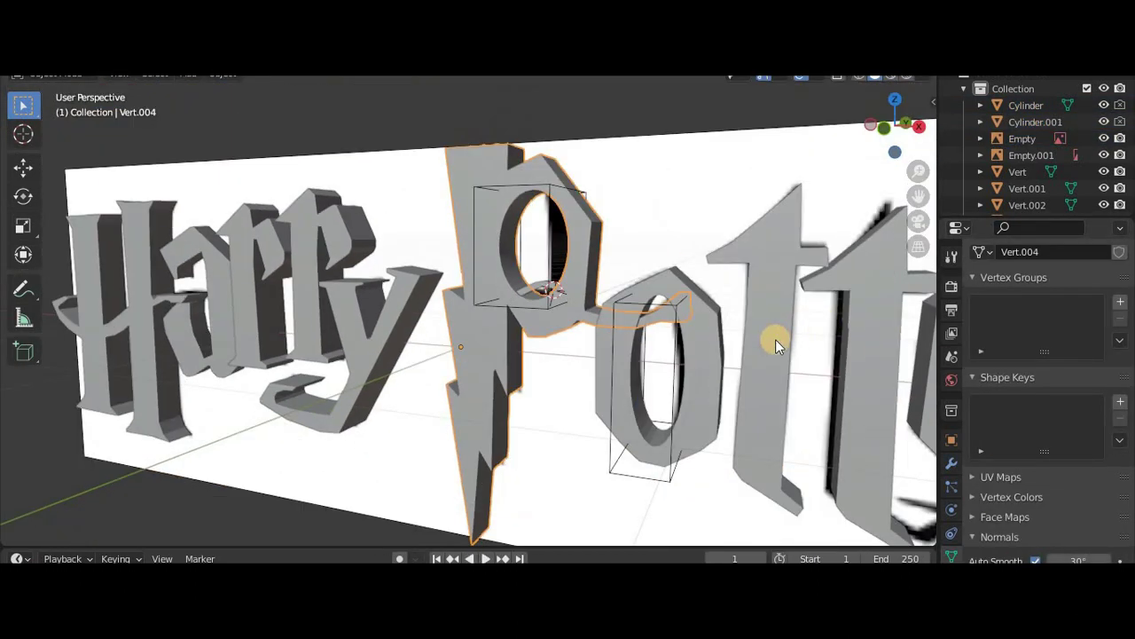
pyautogui.scroll(-3, 740, 328)
pyautogui.click(293, 306)
pyautogui.click(286, 314)
pyautogui.click(262, 324)
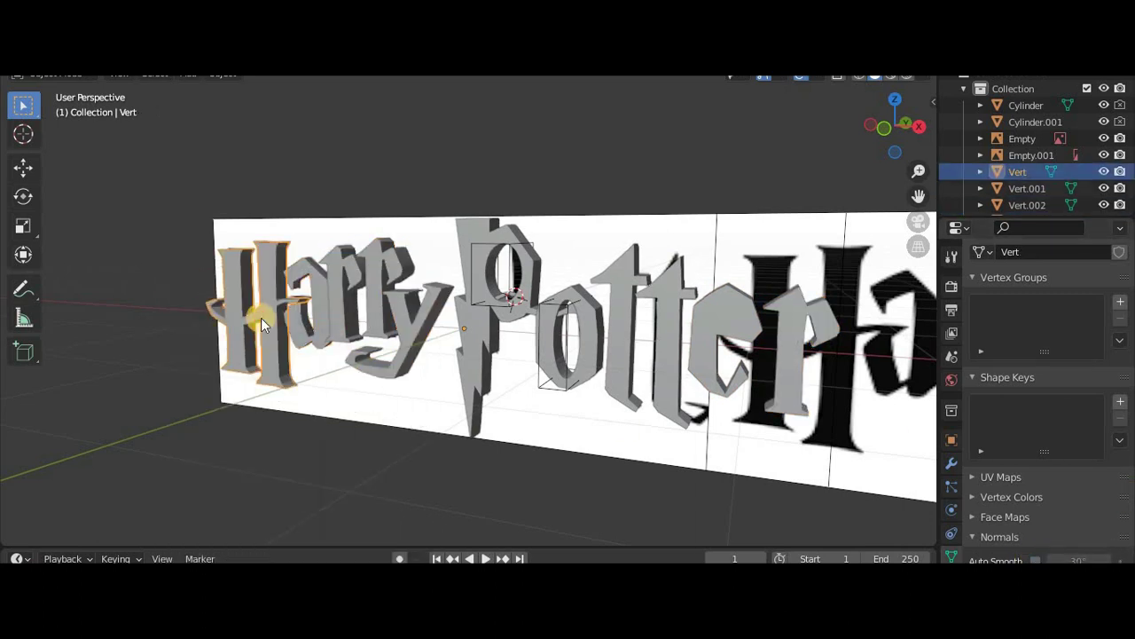
pyautogui.press('KP_1')
# Step: Add a resized cylinder at the 3D cursor beside the 'te' of Potter
pyautogui.keyDown('shift'); pyautogui.rightClick(703, 310); pyautogui.keyUp('shift')
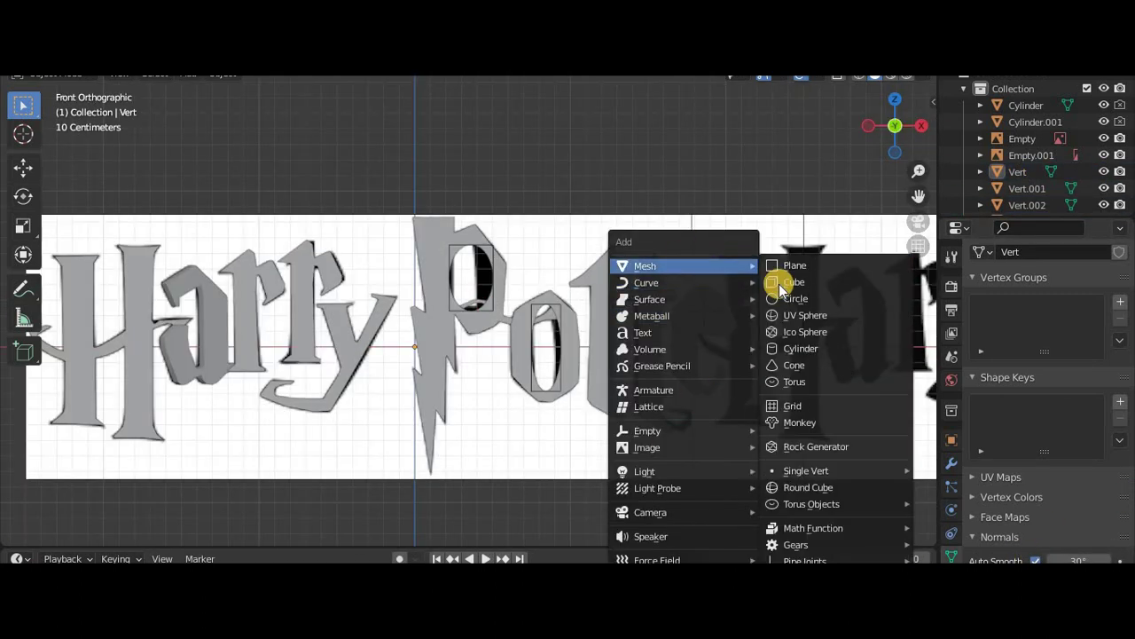
pyautogui.click(801, 348)
pyautogui.press('s')
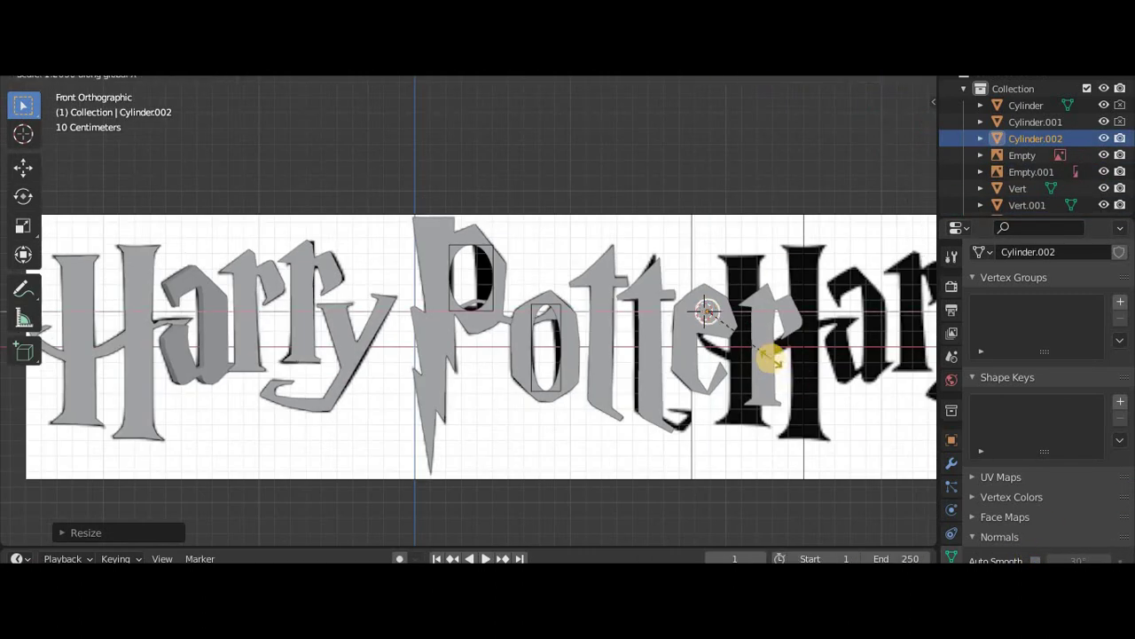
pyautogui.moveTo(683, 332); pyautogui.dragTo(747, 332, button='middle')
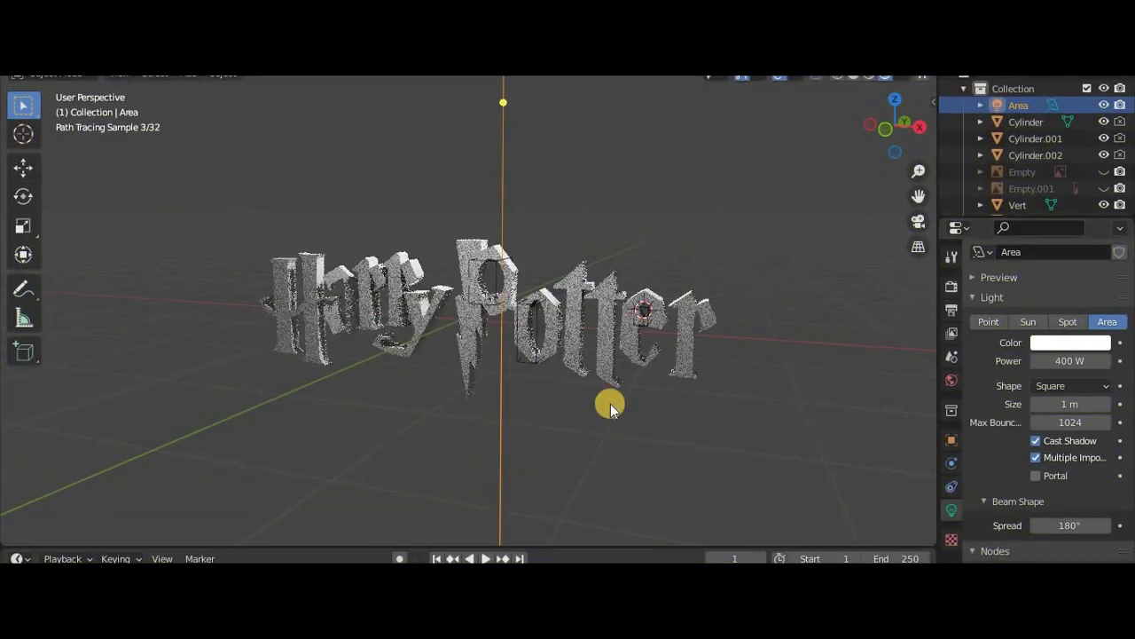
# Step: Add a camera locked to the view and pan it to frame the whole logo
pyautogui.hotkey('shift', 'a')
pyautogui.click(441, 389)
pyautogui.press('n')
pyautogui.press('KP_0')
pyautogui.click(832, 301)
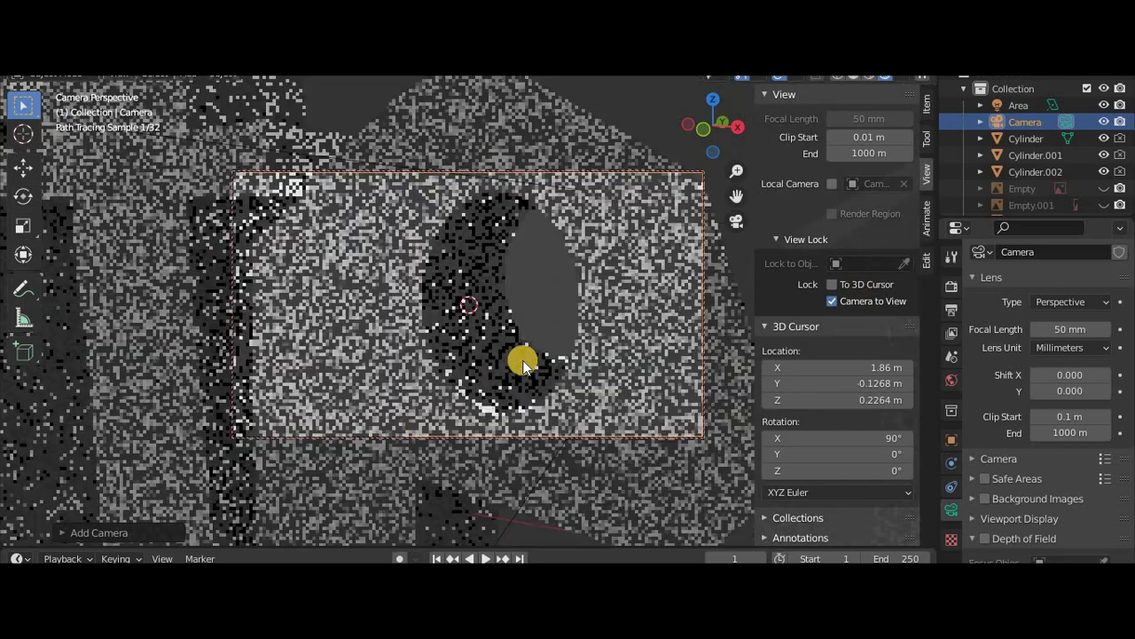
pyautogui.moveTo(736, 195)
pyautogui.mouseDown()
pyautogui.moveTo(712, 190)
pyautogui.moveTo(737, 195)
pyautogui.moveTo(727, 197)
pyautogui.mouseUp()
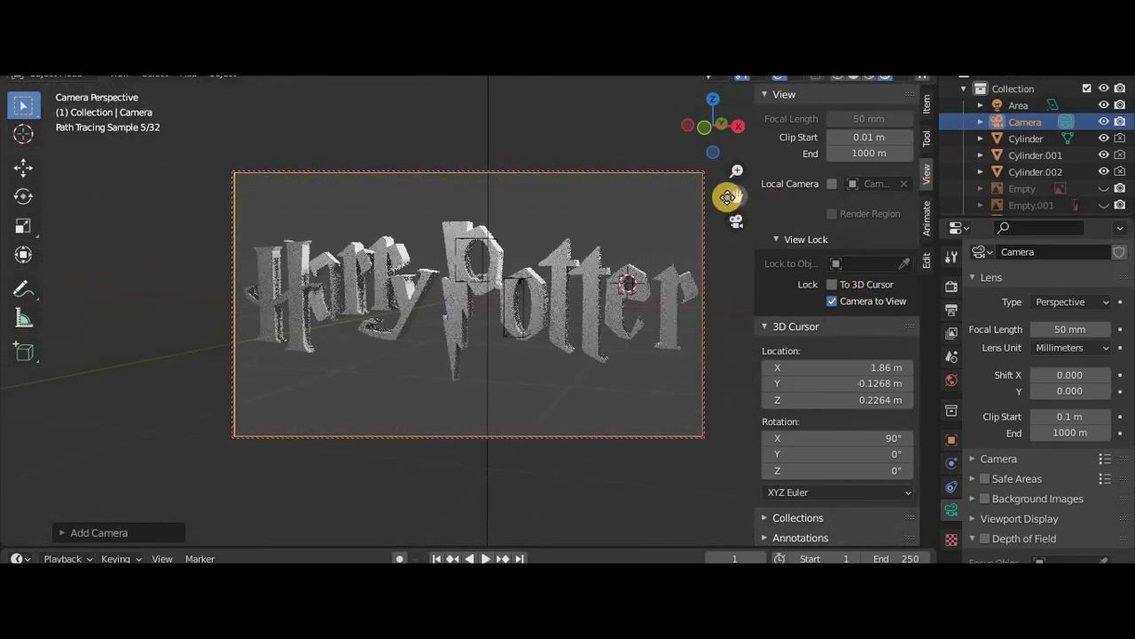
pyautogui.click(271, 330)
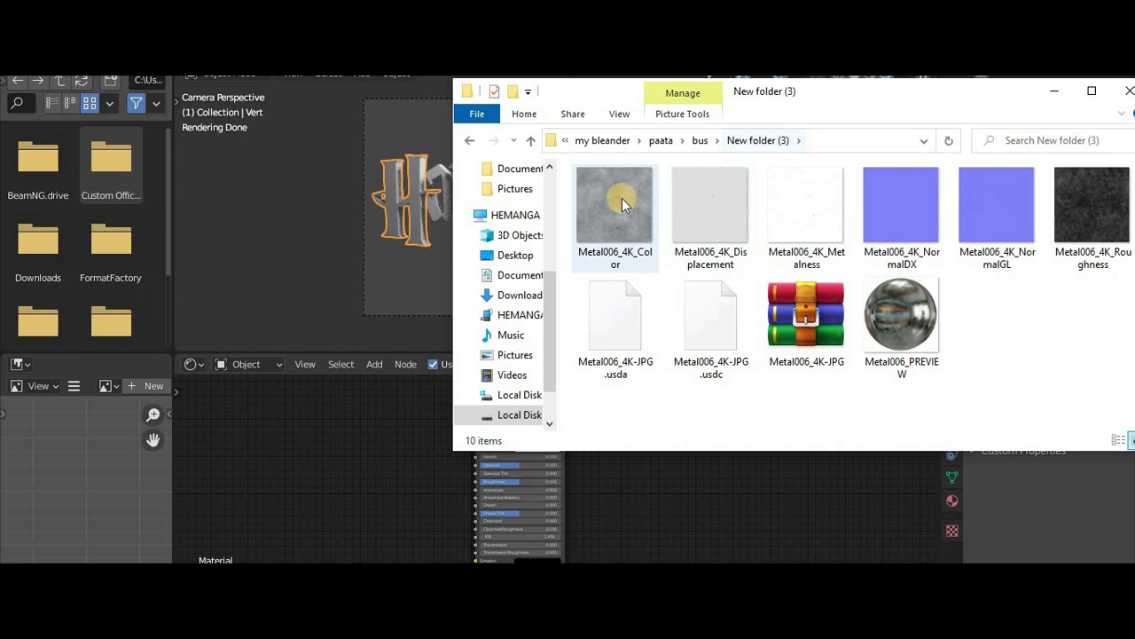
# Step: Add Metal006 Color, Roughness and Normal image nodes to the material, with Non-Color for the data maps
pyautogui.moveTo(622, 197); pyautogui.dragTo(452, 451)
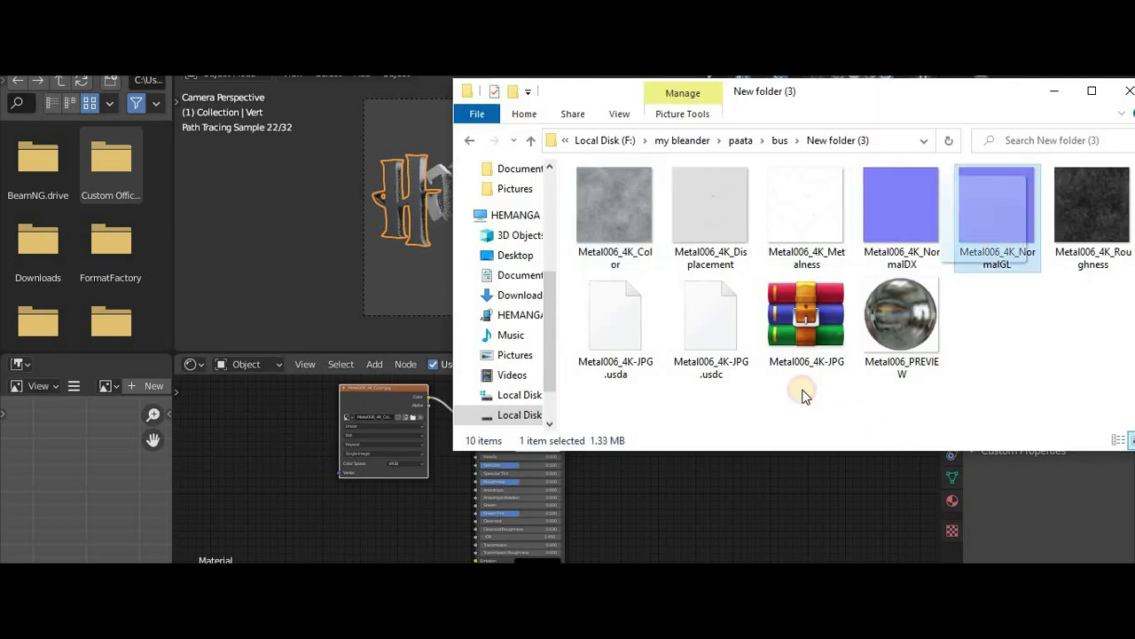
pyautogui.moveTo(986, 199); pyautogui.dragTo(399, 470)
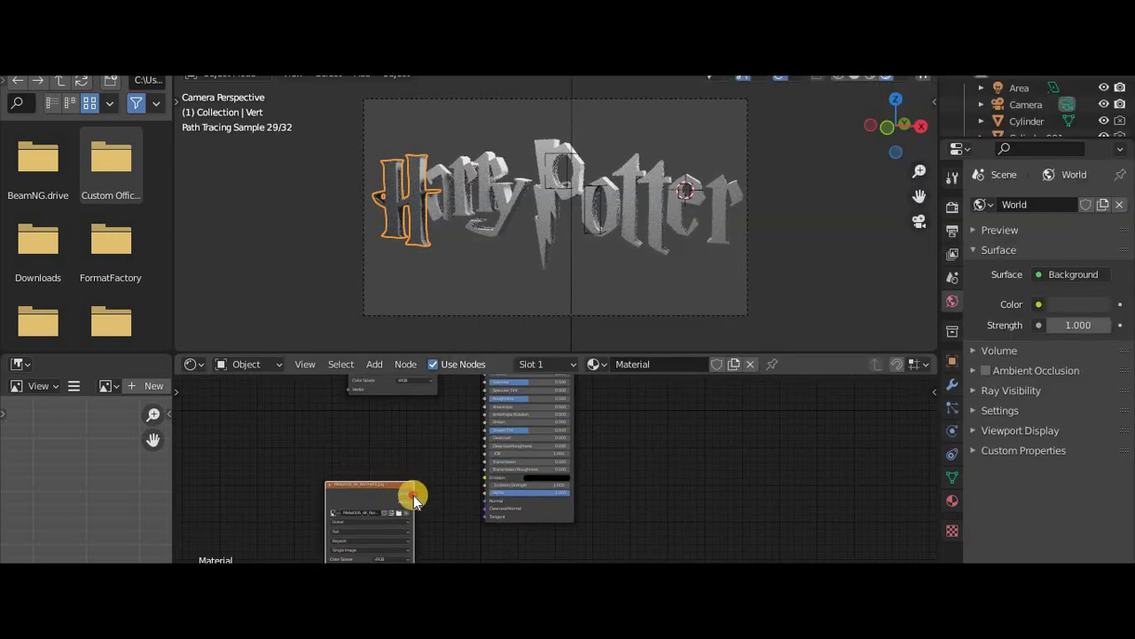
pyautogui.hotkey('shift', 'a')
pyautogui.click(479, 505)
pyautogui.moveTo(1070, 204); pyautogui.dragTo(455, 501)
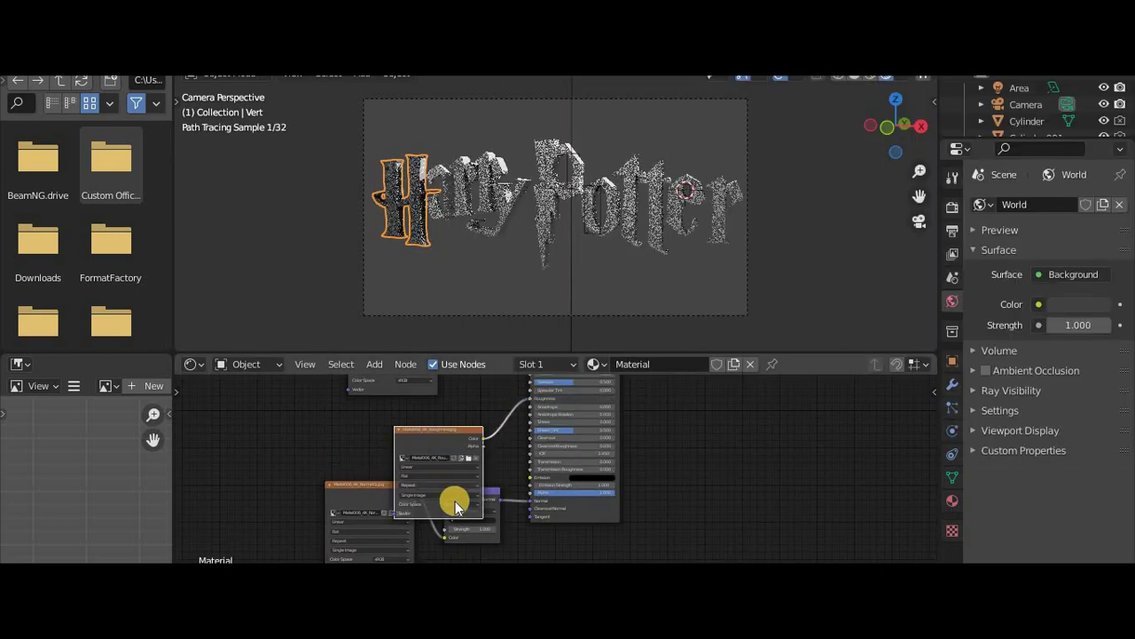
pyautogui.click(455, 502)
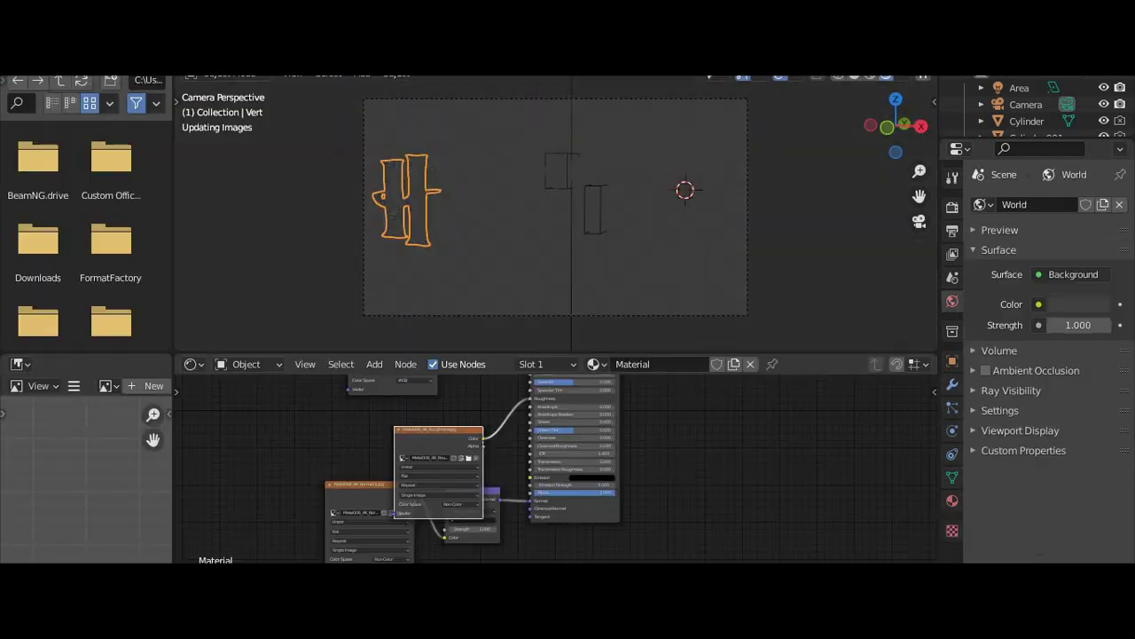
# Step: Assign the metal material to the letters a, y, P, tt and e, and Smart UV-unwrap them
pyautogui.click(439, 213)
pyautogui.click(567, 364)
pyautogui.click(609, 405)
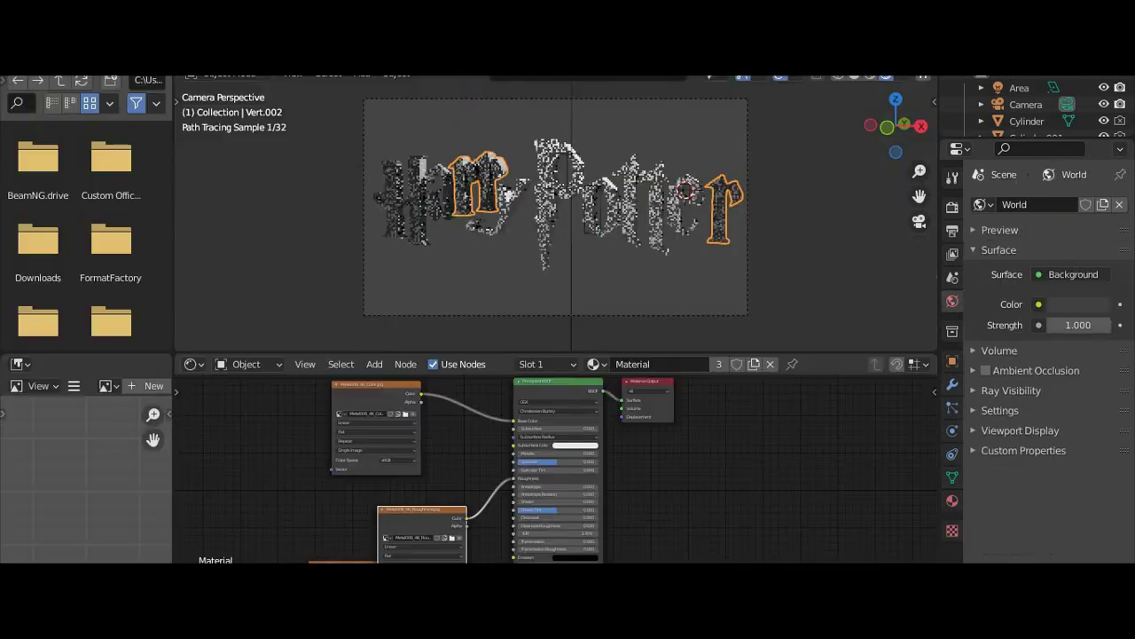
pyautogui.click(495, 211)
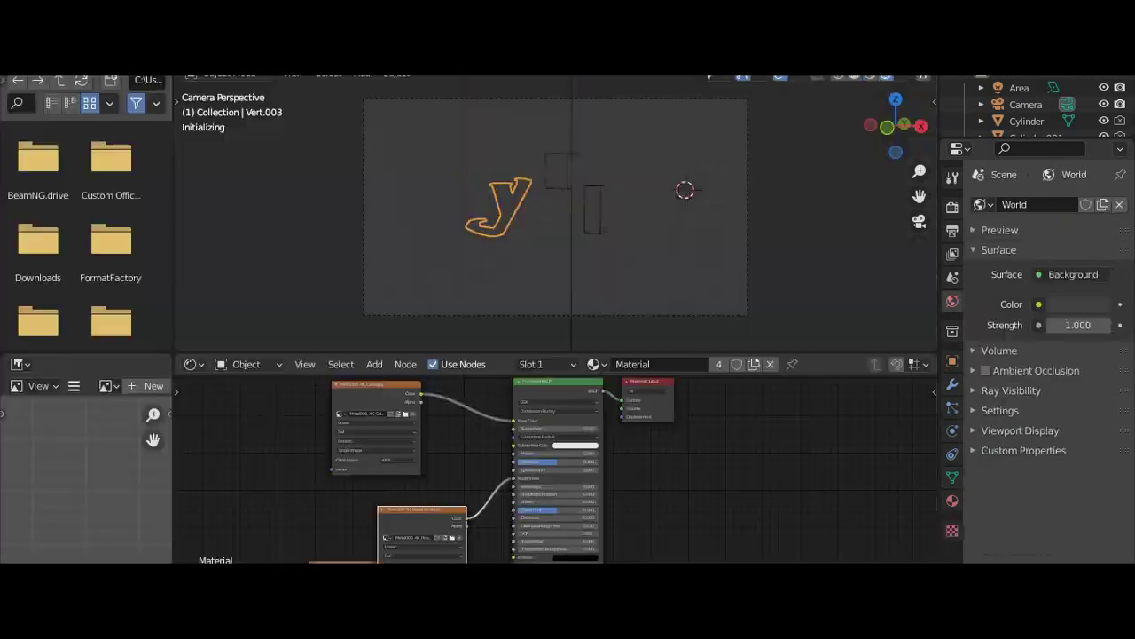
pyautogui.click(530, 194)
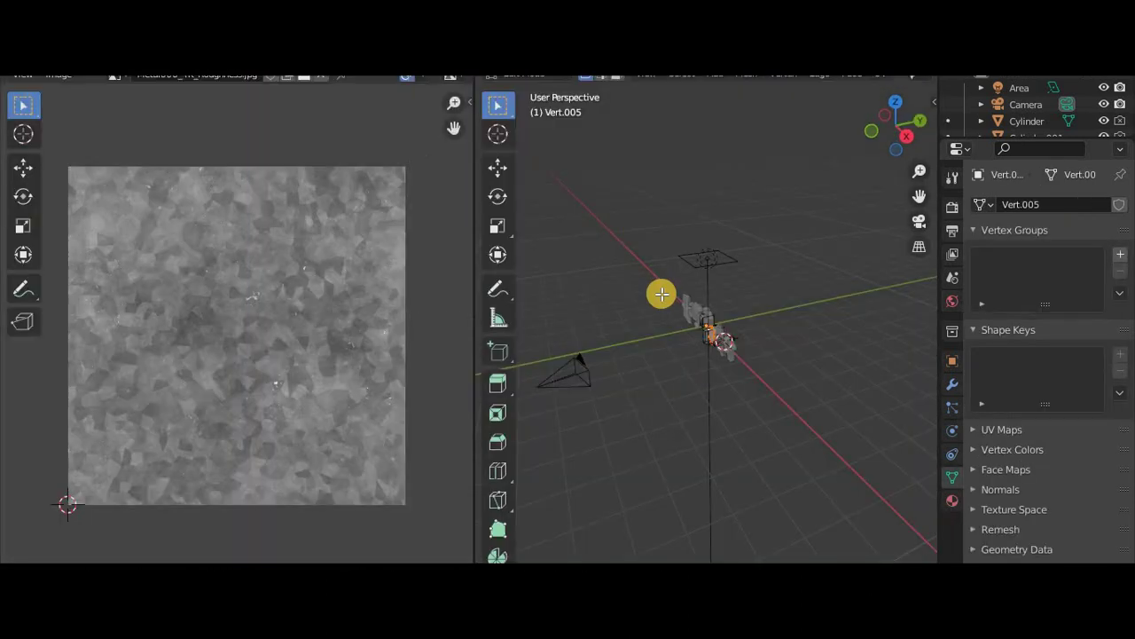
pyautogui.click(705, 327)
pyautogui.click(697, 317)
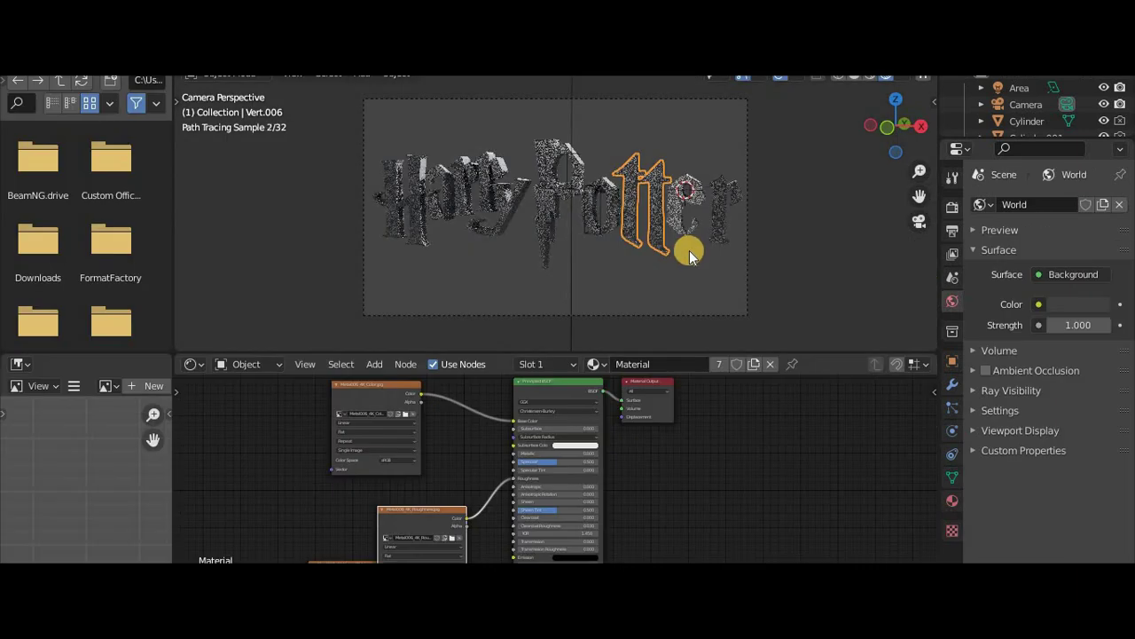
pyautogui.click(690, 250)
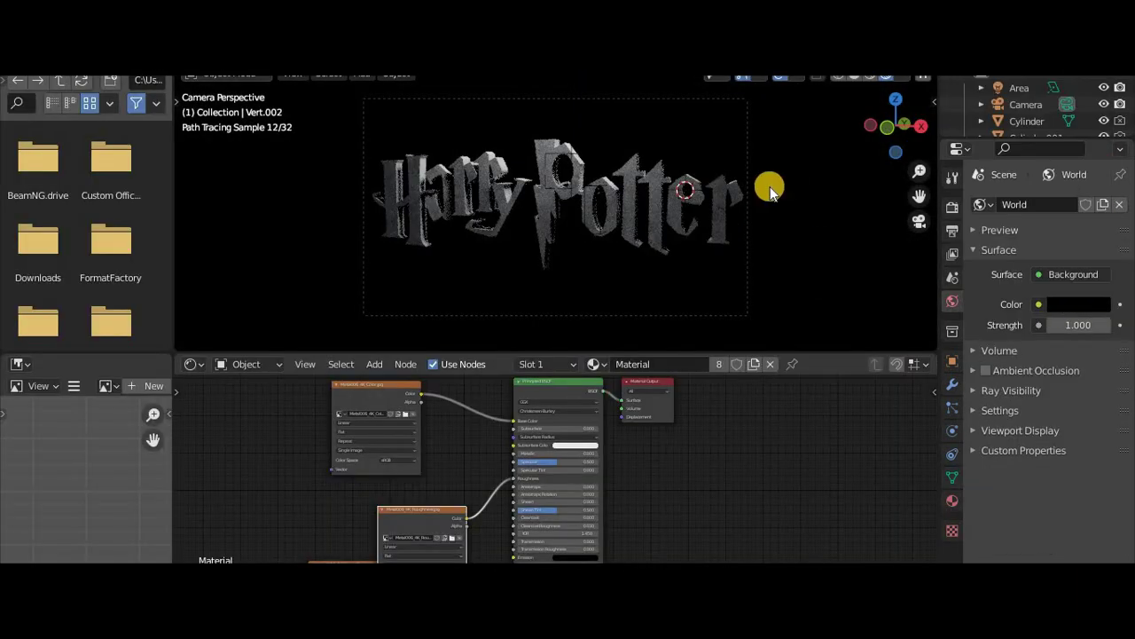
# Step: Set the point light's power to 900 W
pyautogui.moveTo(896, 136); pyautogui.dragTo(434, 247)
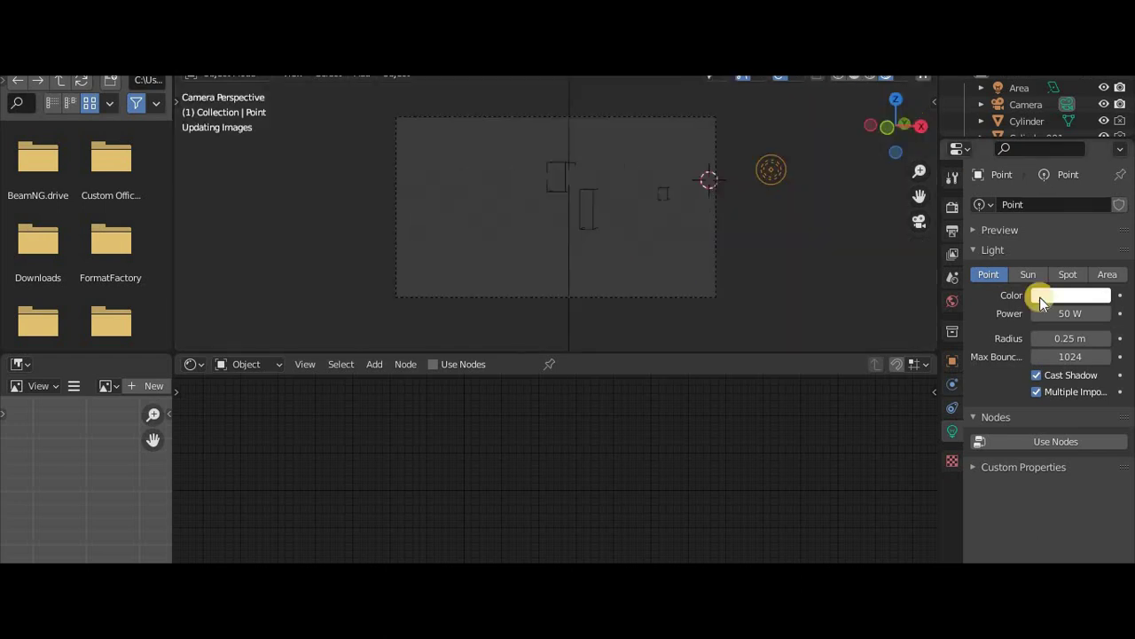
pyautogui.click(1074, 315)
pyautogui.write('400')
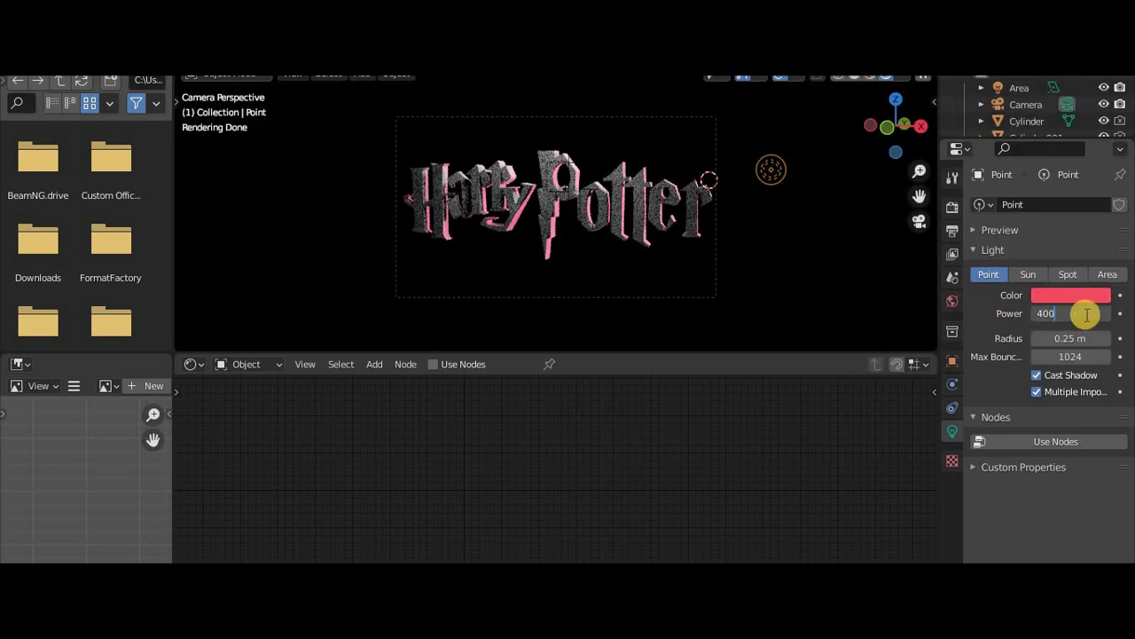
pyautogui.press('BackSpace')
pyautogui.press('BackSpace')
pyautogui.press('BackSpace')
pyautogui.write('900')
pyautogui.press('Return')
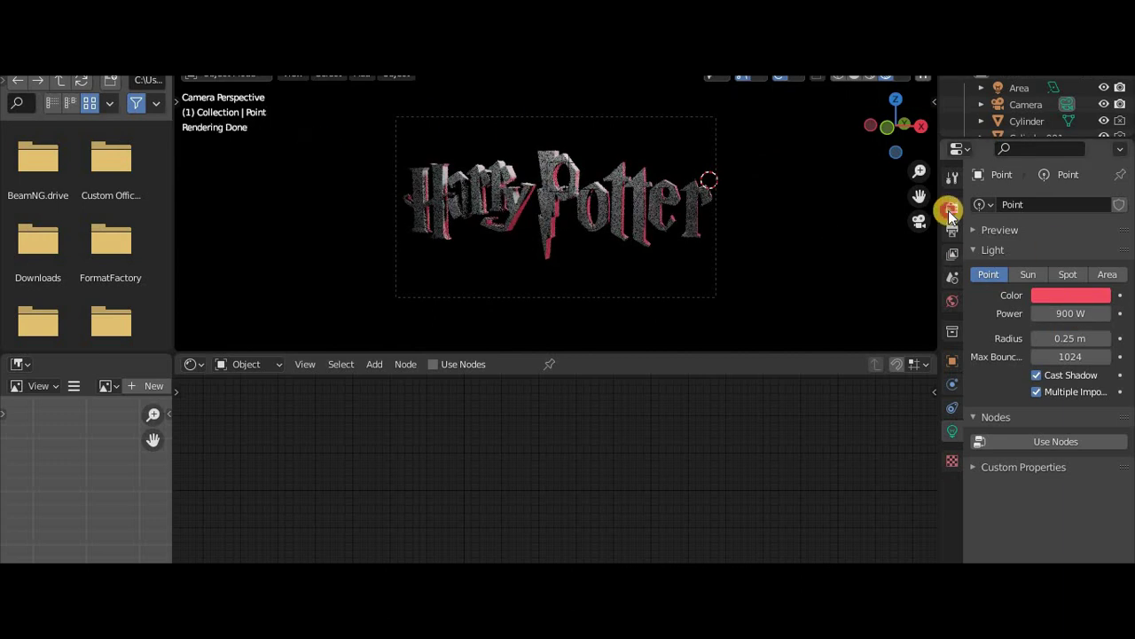
# Step: Set the render samples to 900 and expand the denoising options
pyautogui.click(950, 213)
pyautogui.click(1108, 335)
pyautogui.click(1018, 397)
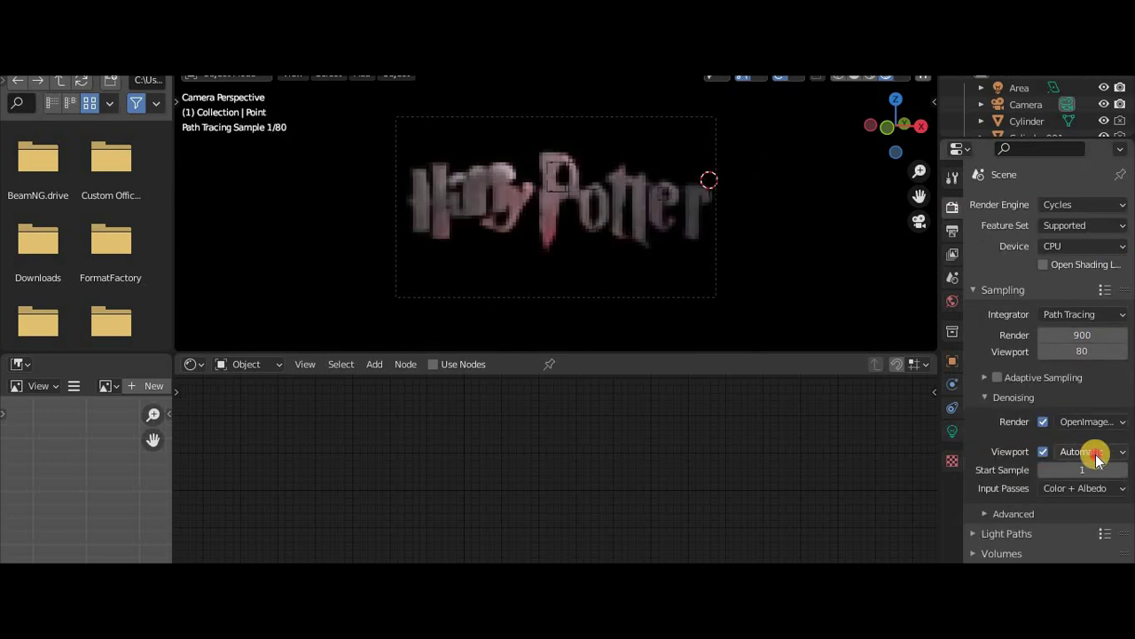
pyautogui.scroll(-5, 1011, 464)
pyautogui.scroll(-2, 1011, 464)
pyautogui.scroll(-4, 1011, 464)
# Step: Set the color management Look to High Contrast and start the final render
pyautogui.click(1011, 423)
pyautogui.click(1052, 492)
pyautogui.click(1054, 454)
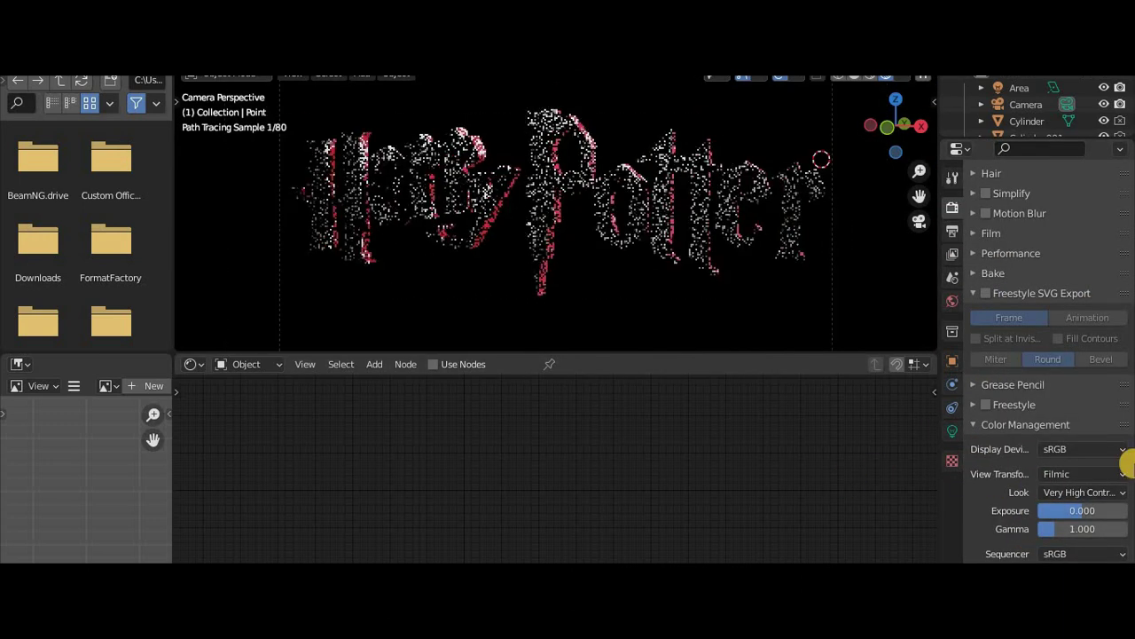
pyautogui.click(1082, 492)
pyautogui.click(1020, 437)
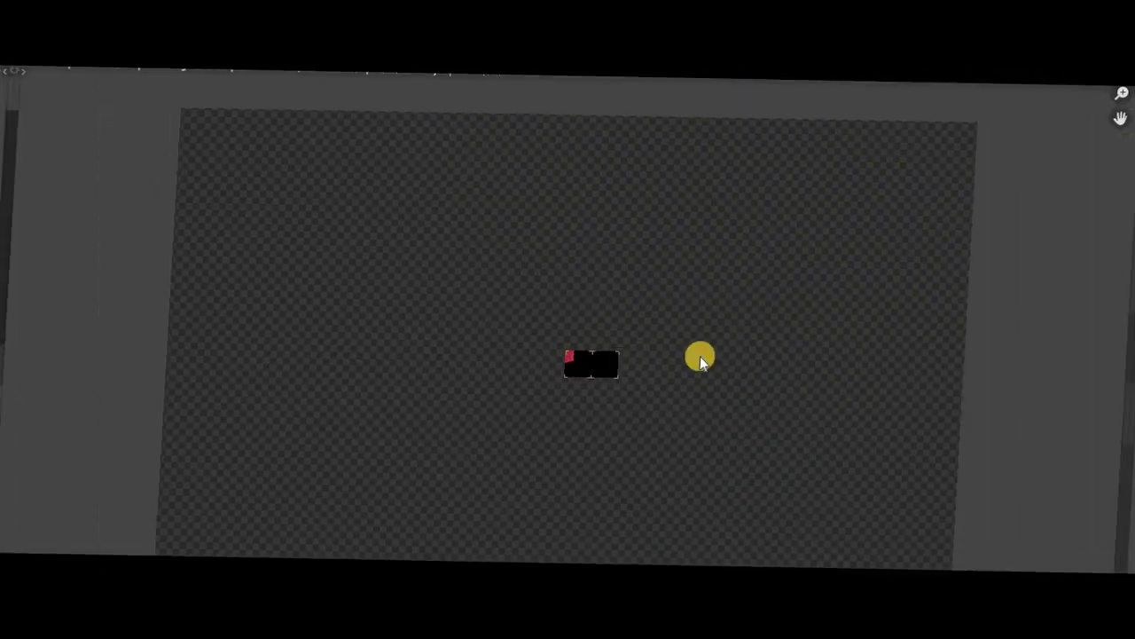